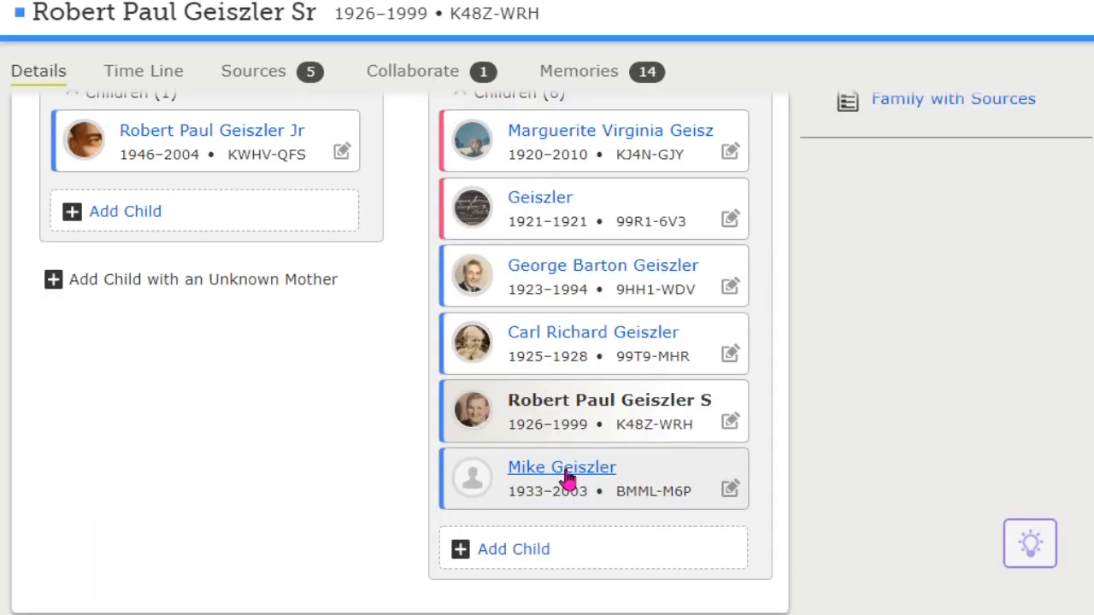
pyautogui.click(571, 481)
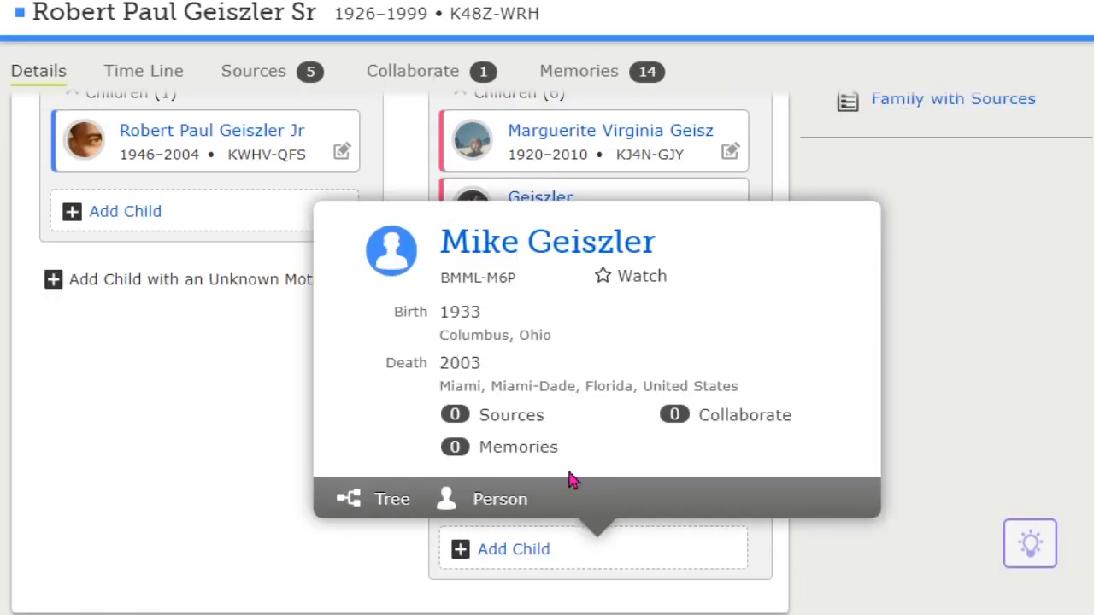
pyautogui.click(536, 248)
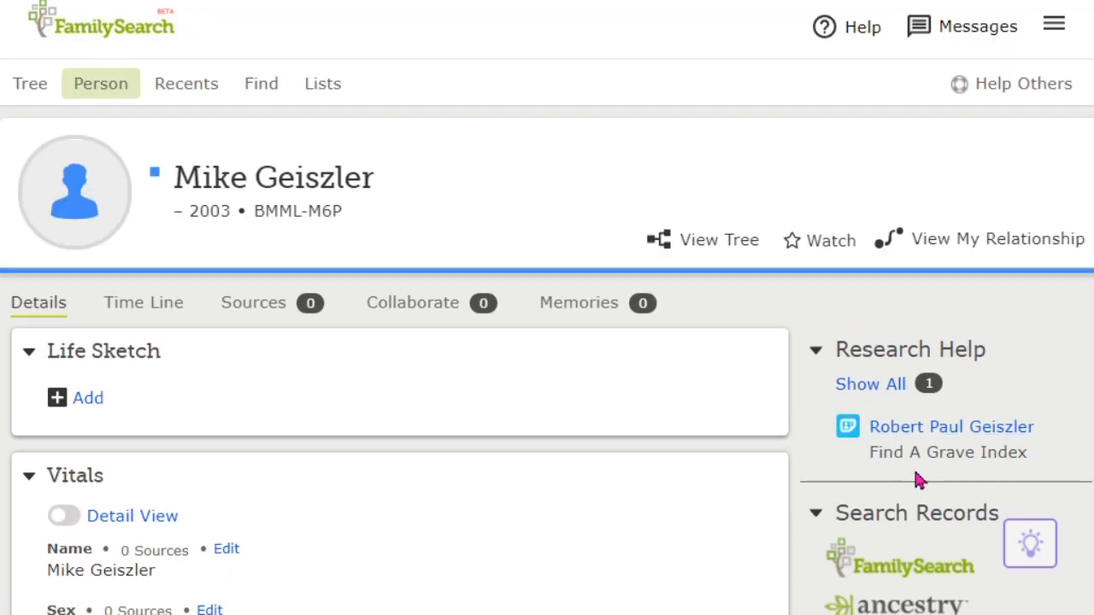
pyautogui.scroll(-12, 547, 478)
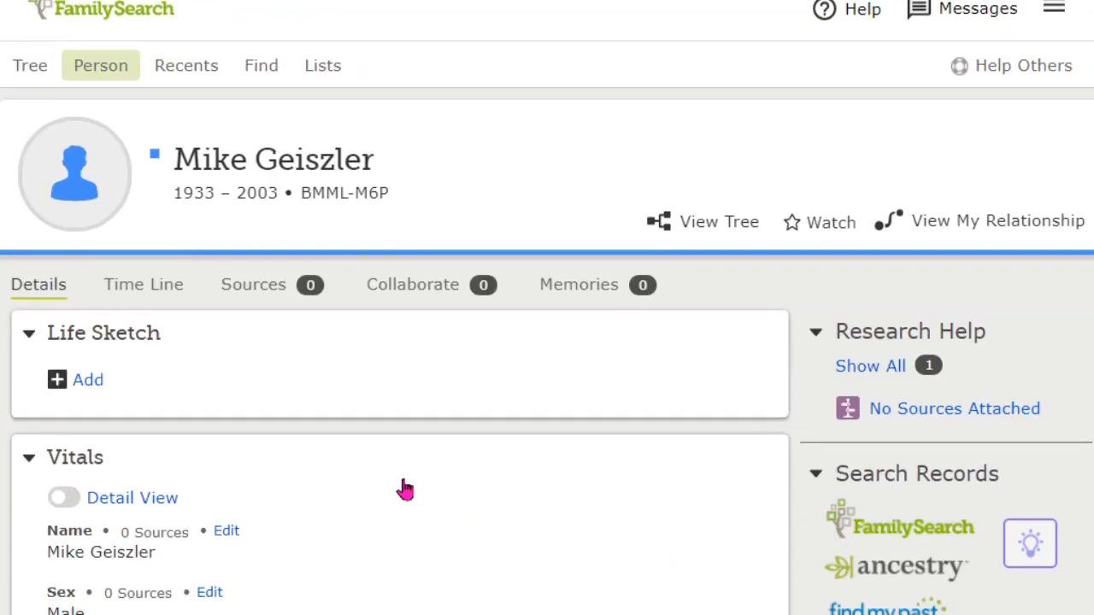
pyautogui.scroll(-3, 412, 508)
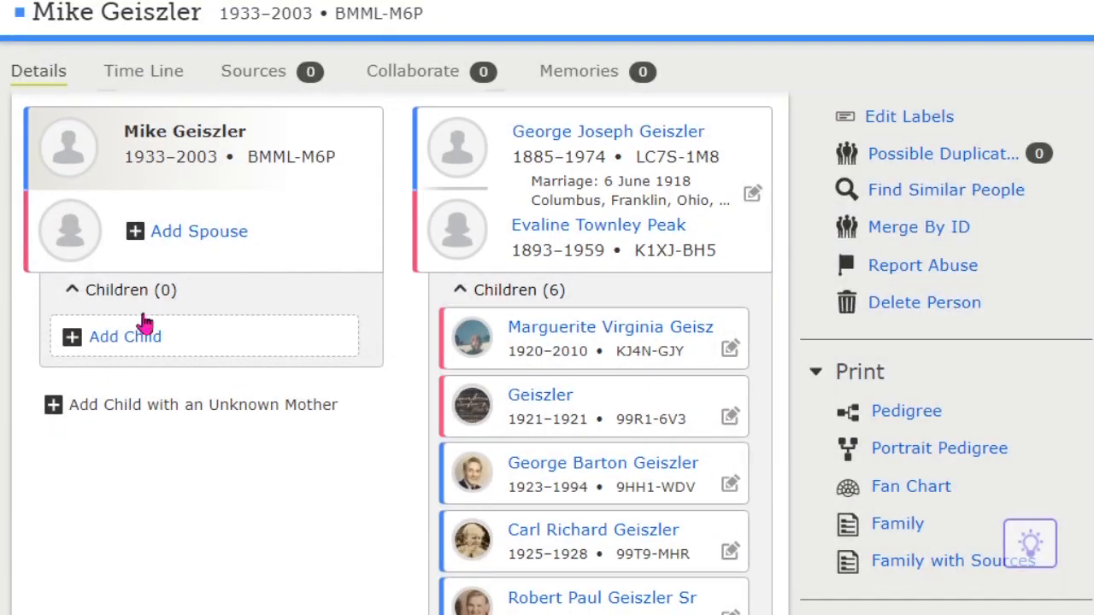
pyautogui.click(185, 241)
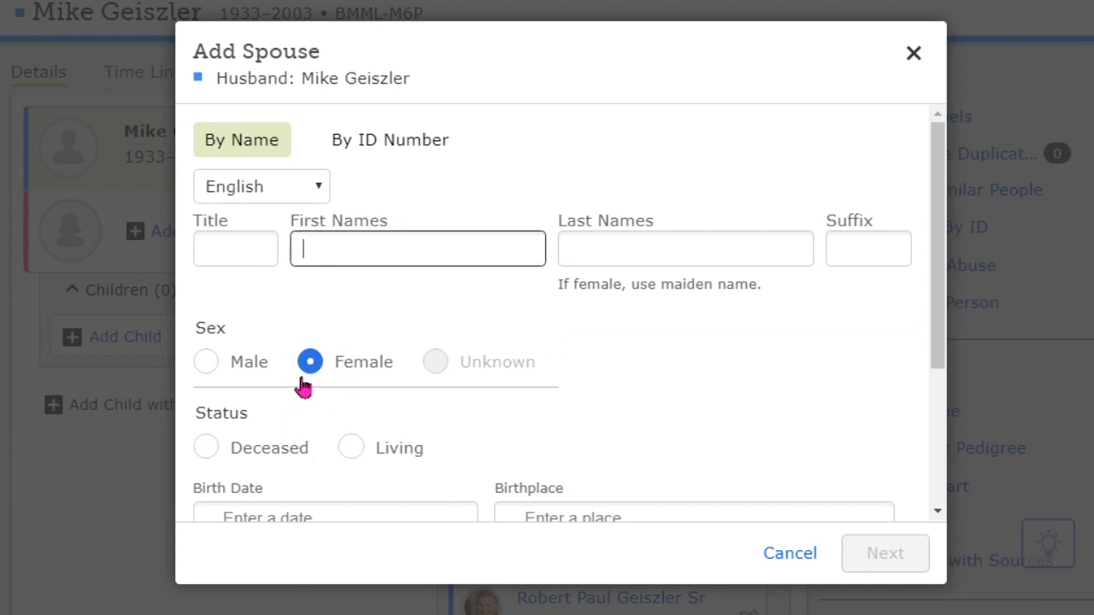
pyautogui.click(215, 369)
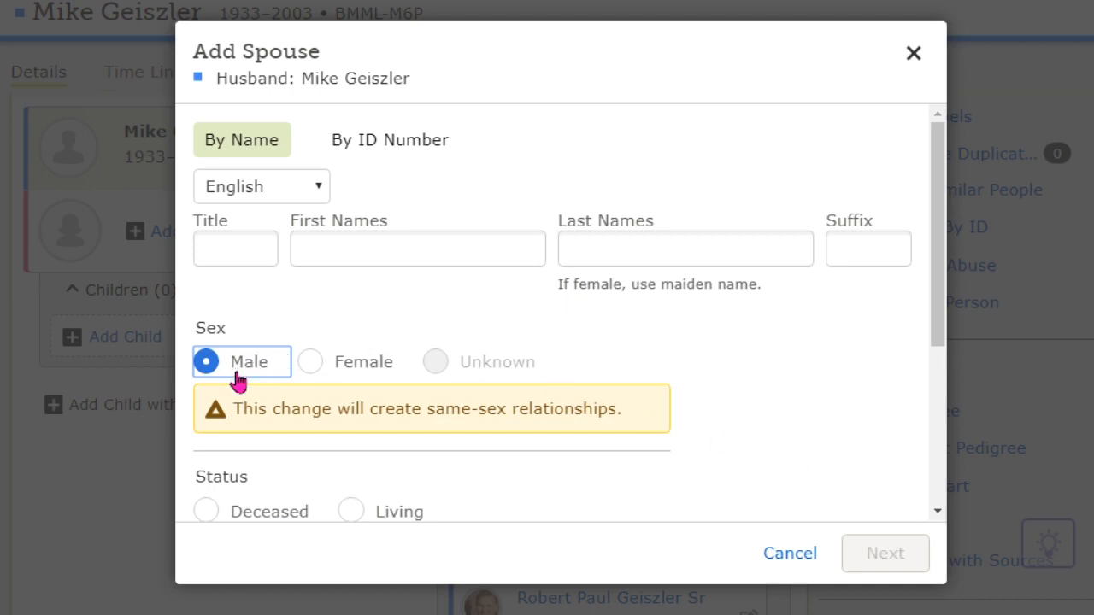
pyautogui.moveTo(640, 430); pyautogui.dragTo(237, 428)
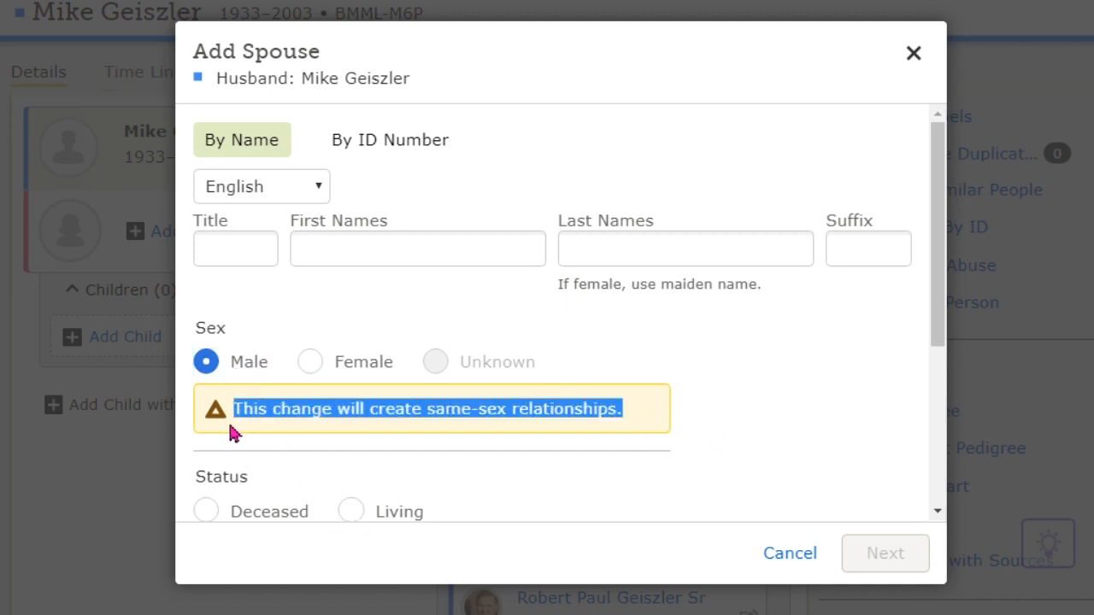
pyautogui.click(733, 442)
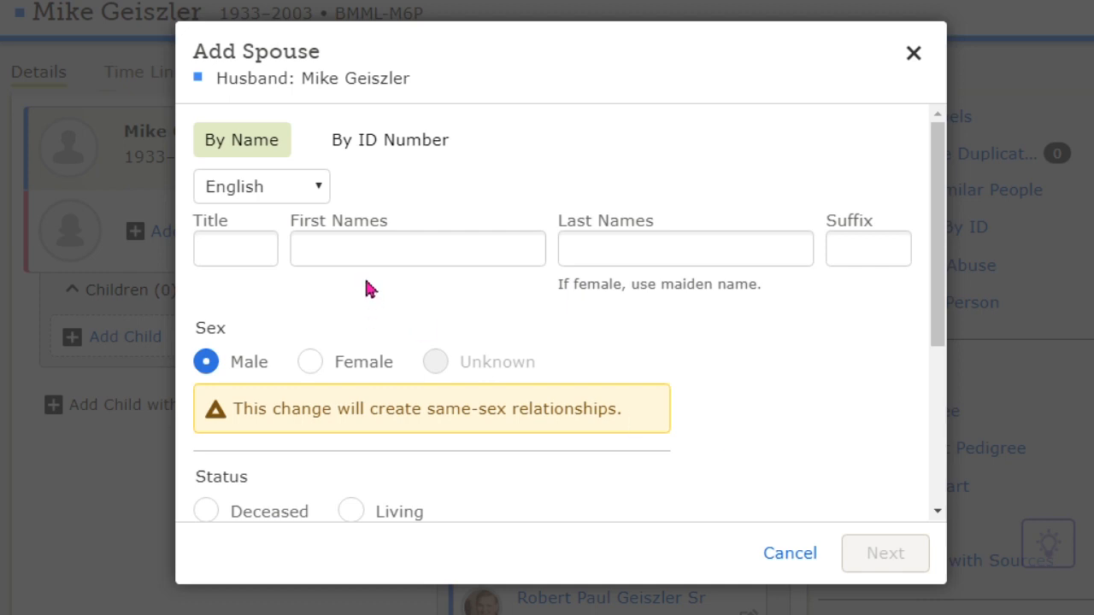
pyautogui.click(405, 245)
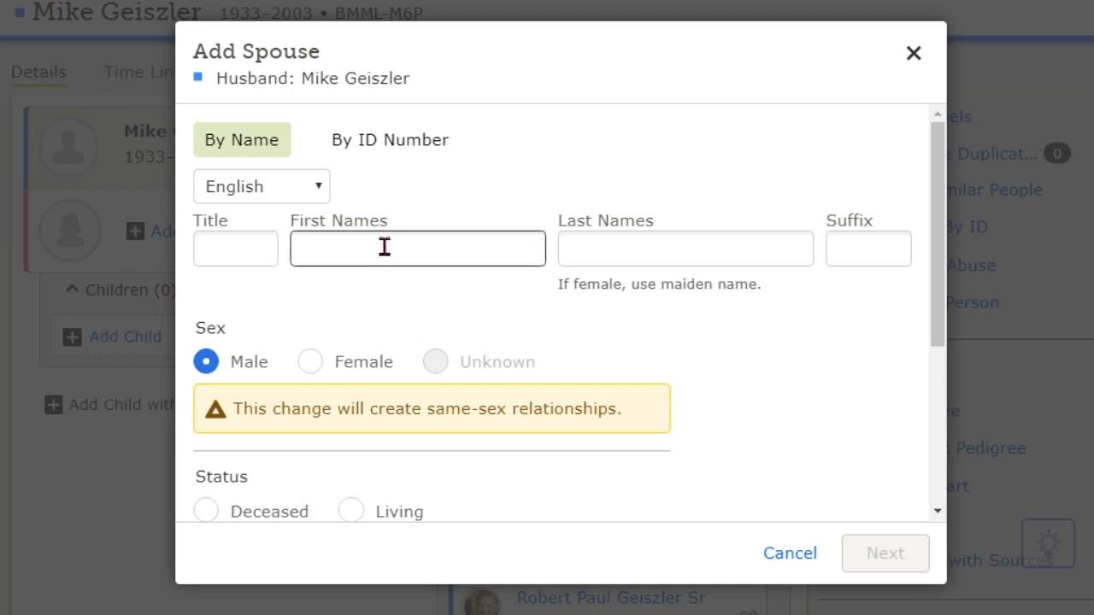
pyautogui.write('Frank')
pyautogui.press('Tab')
pyautogui.write('F')
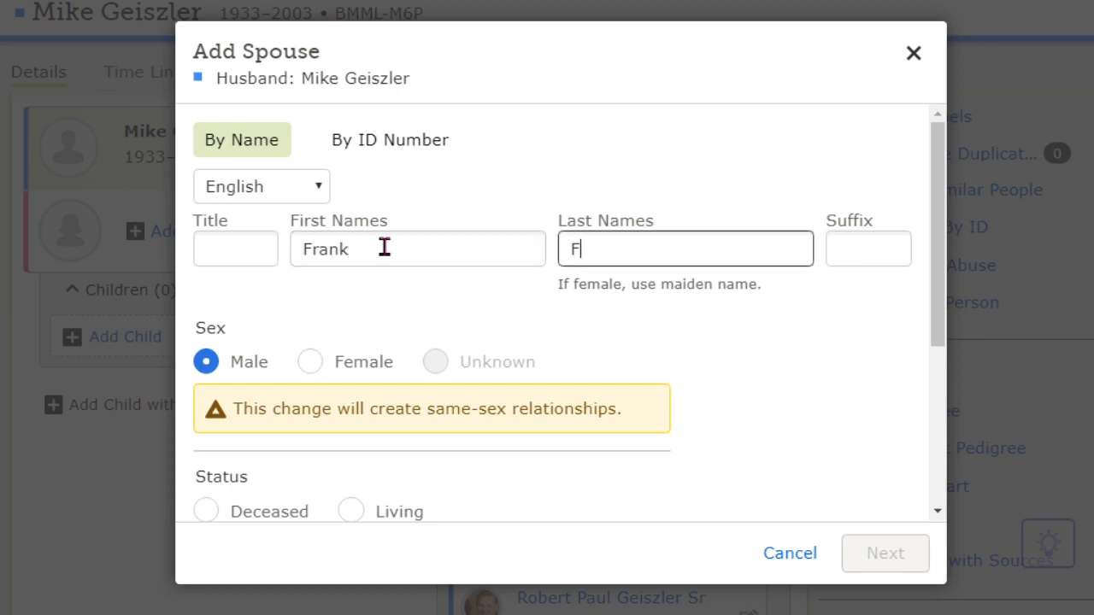
# - Mark him Living, born 1937 in Kansas City, Missouri, and continue to match results
pyautogui.scroll(-1, 276, 476)
pyautogui.click(349, 427)
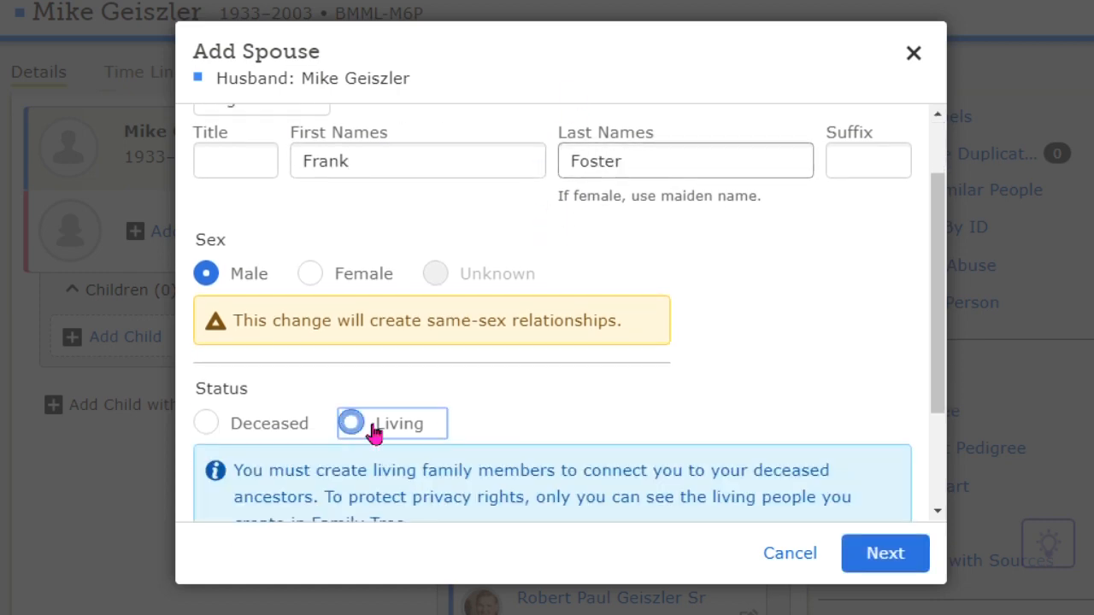
pyautogui.scroll(-2, 482, 453)
pyautogui.click(318, 450)
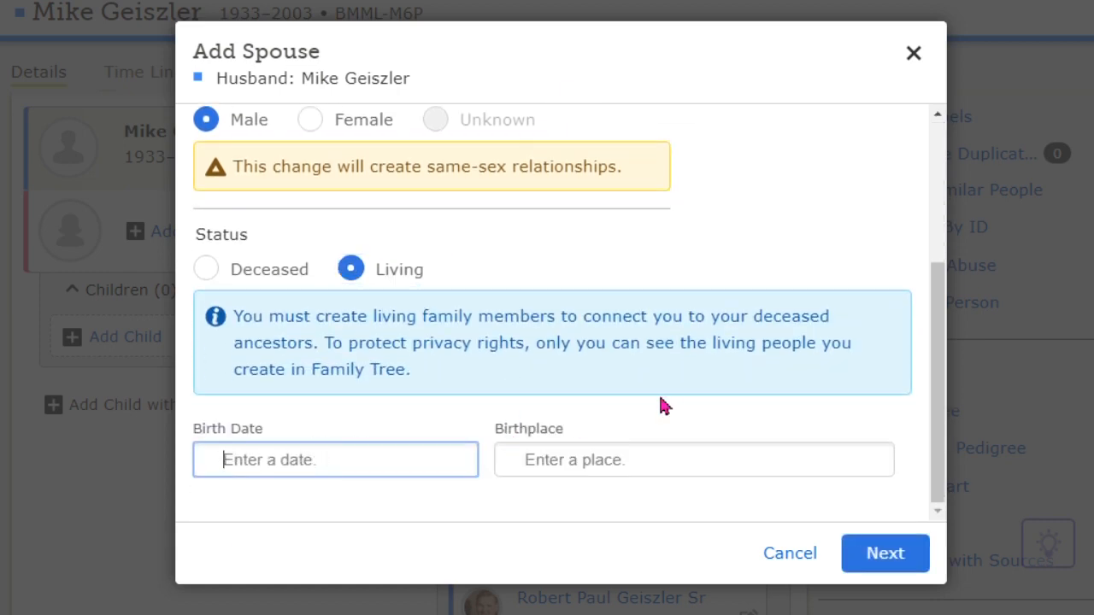
pyautogui.write('193')
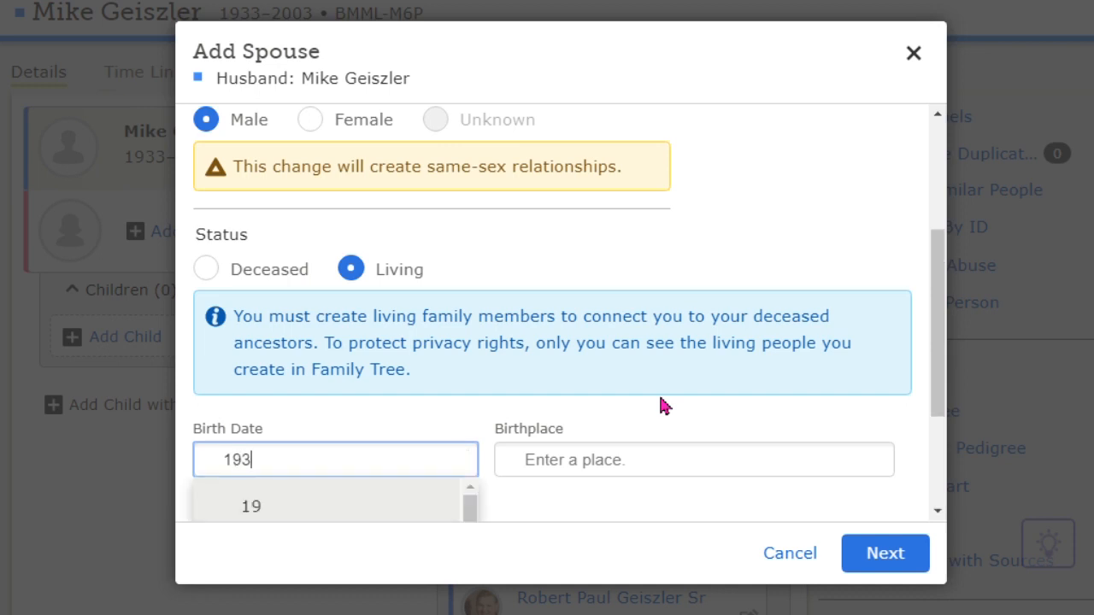
pyautogui.write('7')
pyautogui.press('Tab')
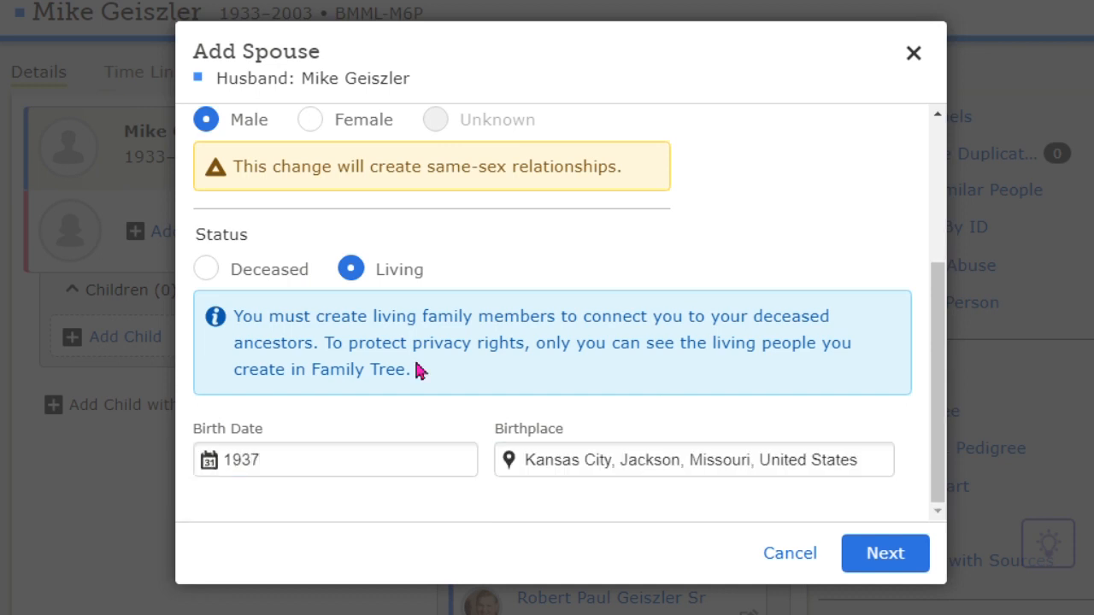
pyautogui.scroll(1, 417, 438)
pyautogui.scroll(3, 417, 438)
pyautogui.scroll(-2, 538, 534)
pyautogui.scroll(1, 479, 466)
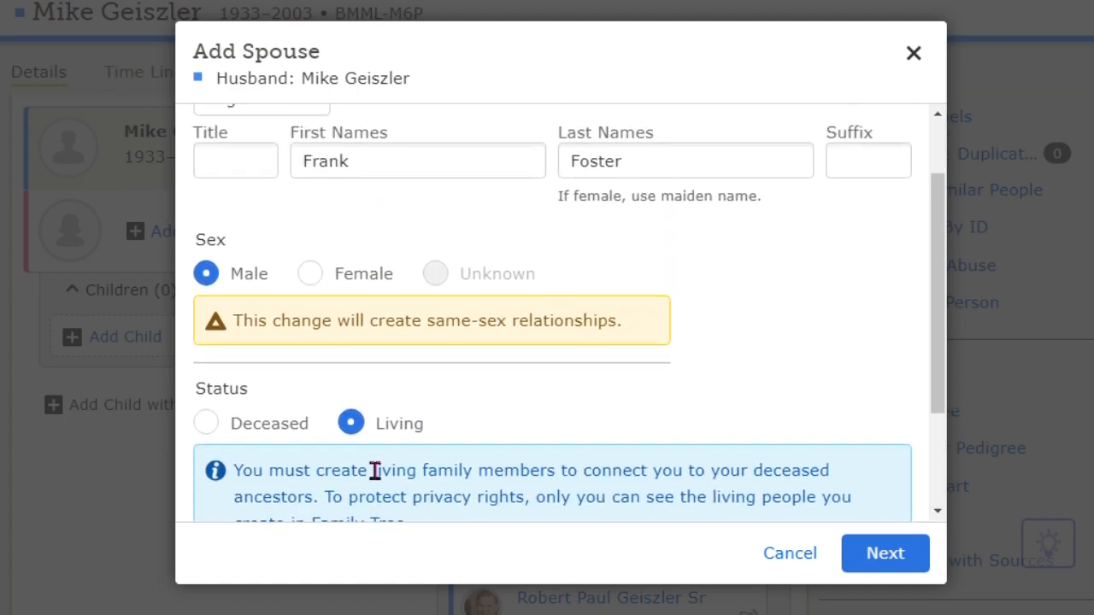
pyautogui.scroll(-1, 308, 453)
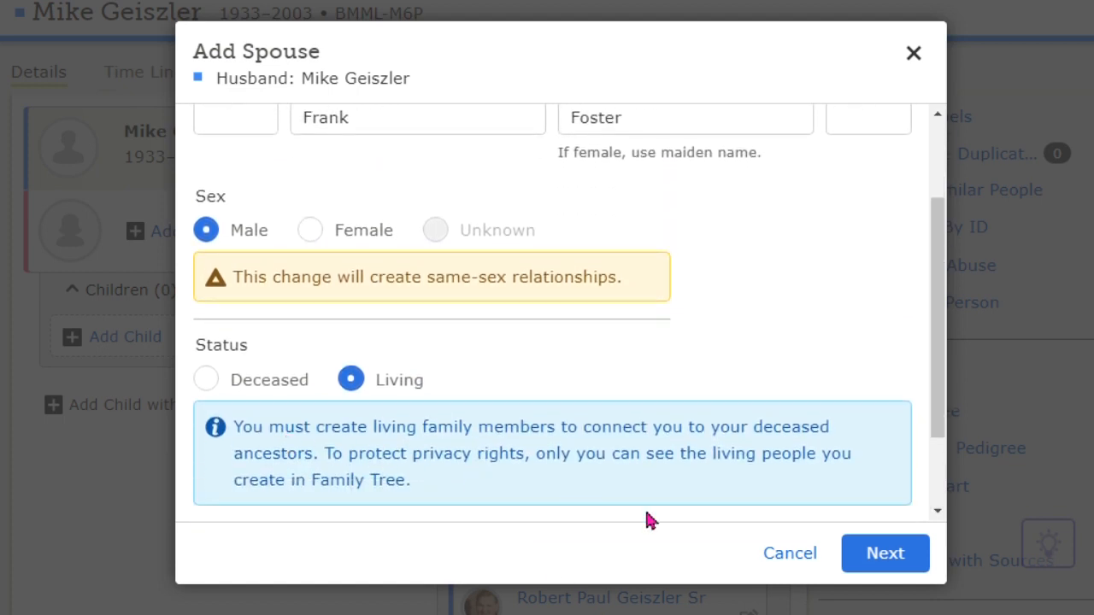
pyautogui.click(885, 554)
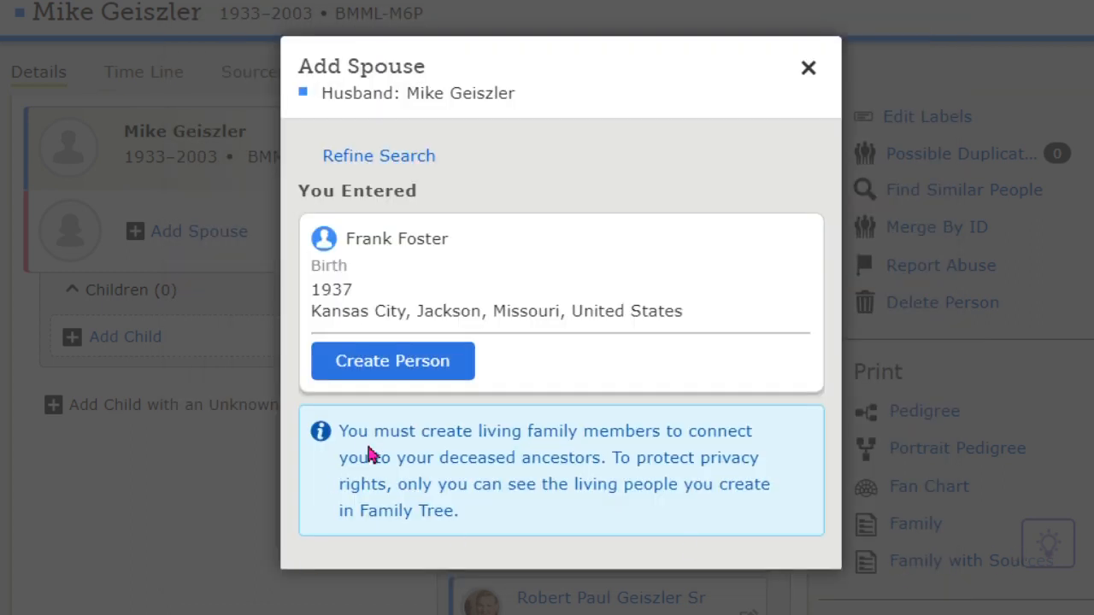
pyautogui.click(417, 370)
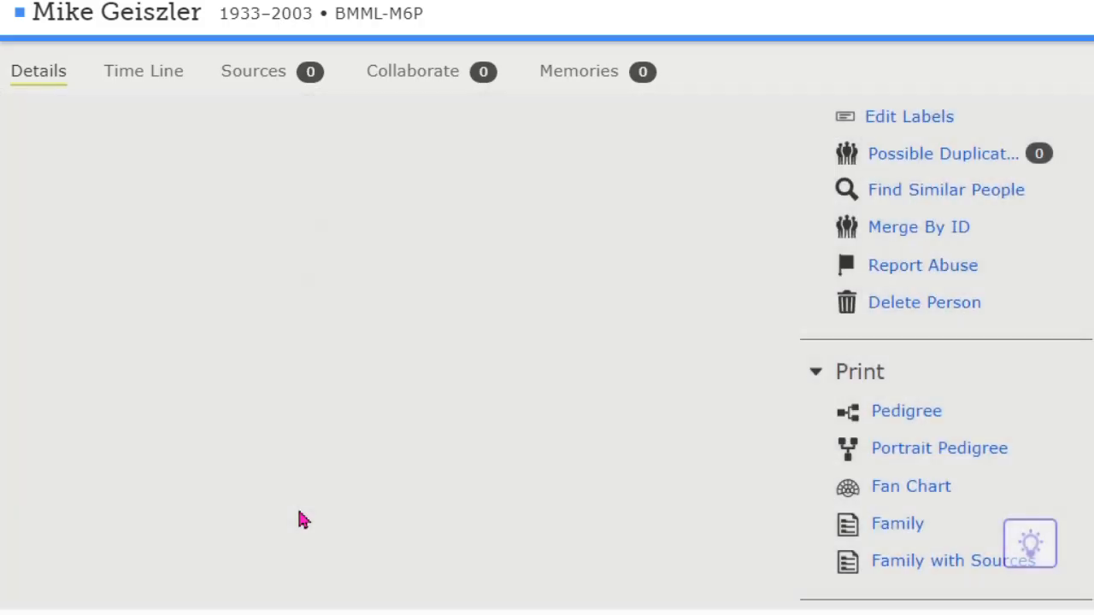
pyautogui.scroll(1, 262, 542)
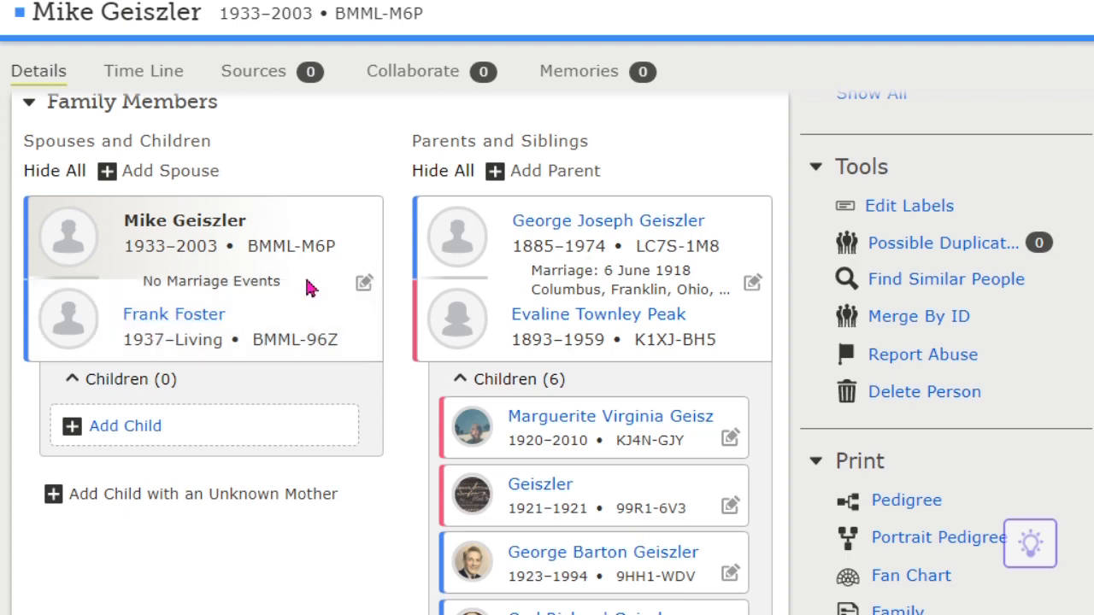
pyautogui.click(364, 283)
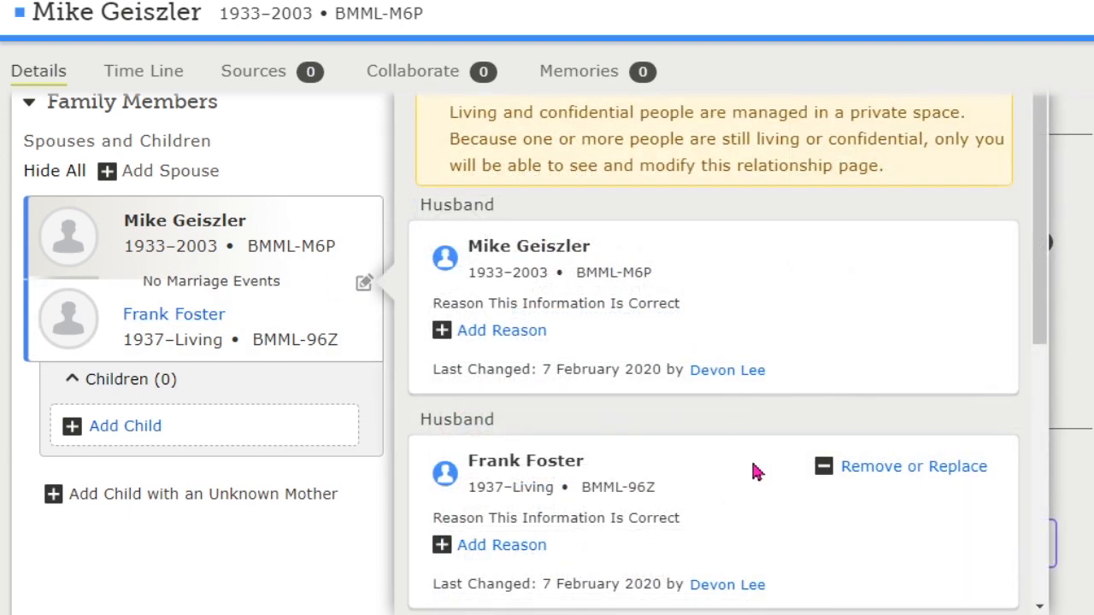
pyautogui.scroll(-3, 758, 467)
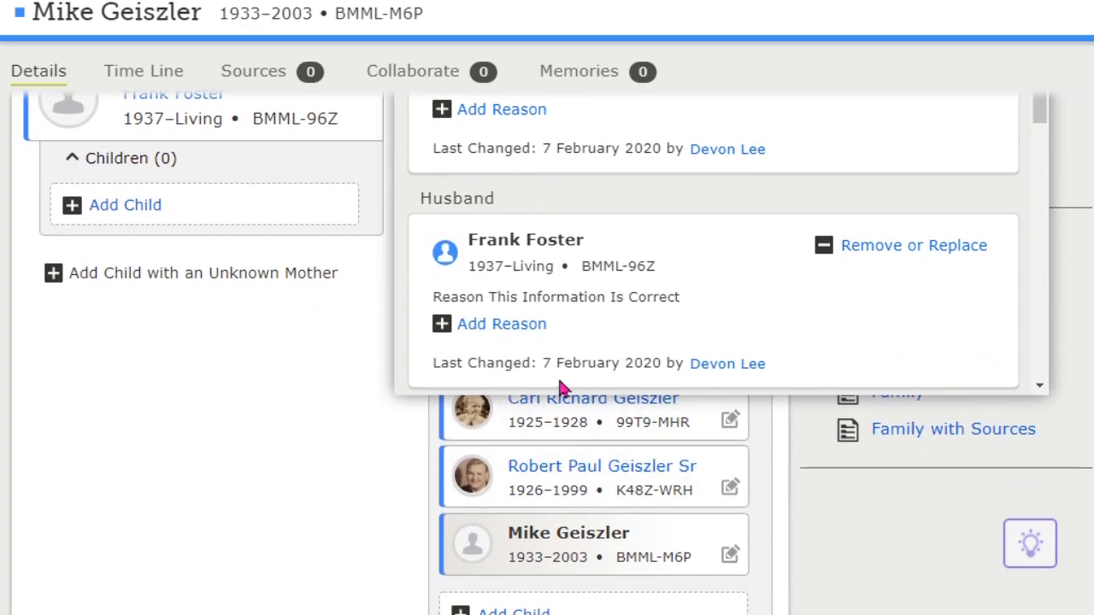
pyautogui.scroll(2, 560, 383)
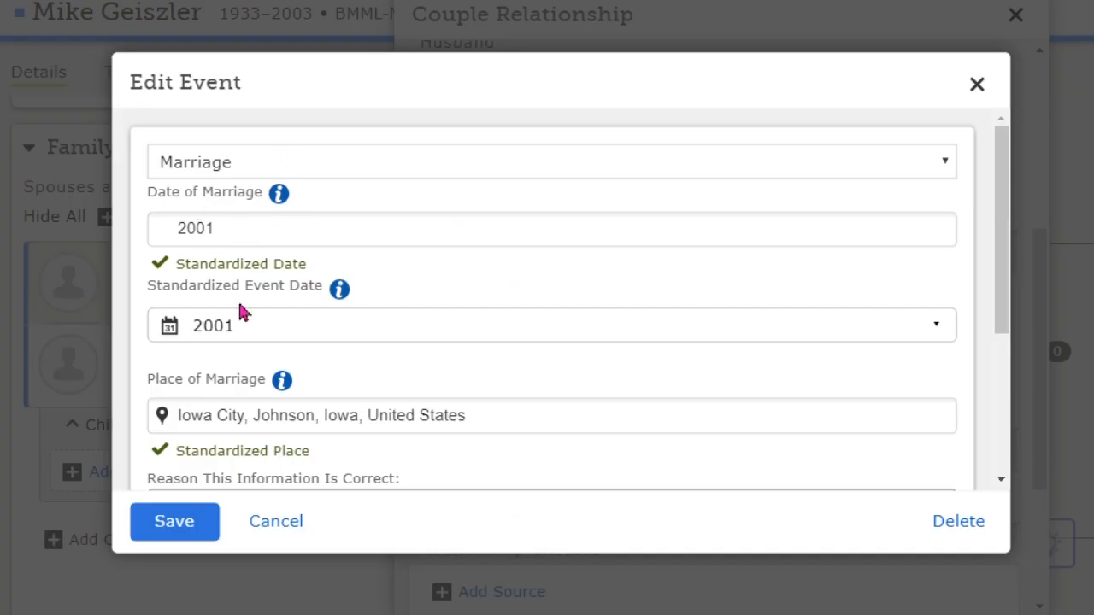
# - Append 'I was in attendance of their ceremony.' to the marriage reason and save the event
pyautogui.scroll(-1, 282, 382)
pyautogui.scroll(-1, 468, 457)
pyautogui.scroll(-1, 468, 463)
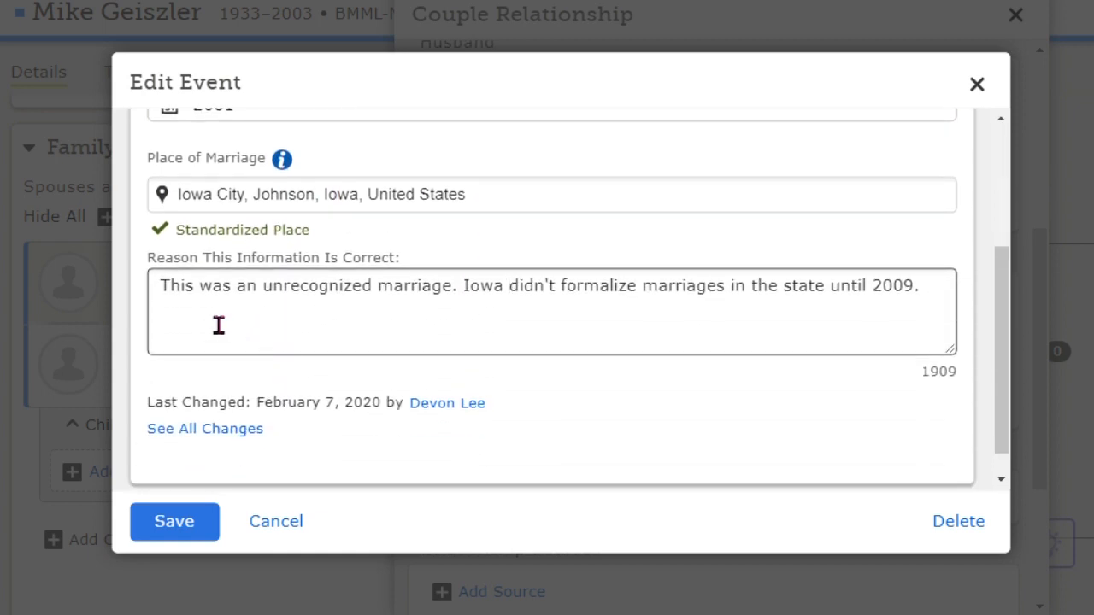
pyautogui.moveTo(159, 286); pyautogui.dragTo(922, 297)
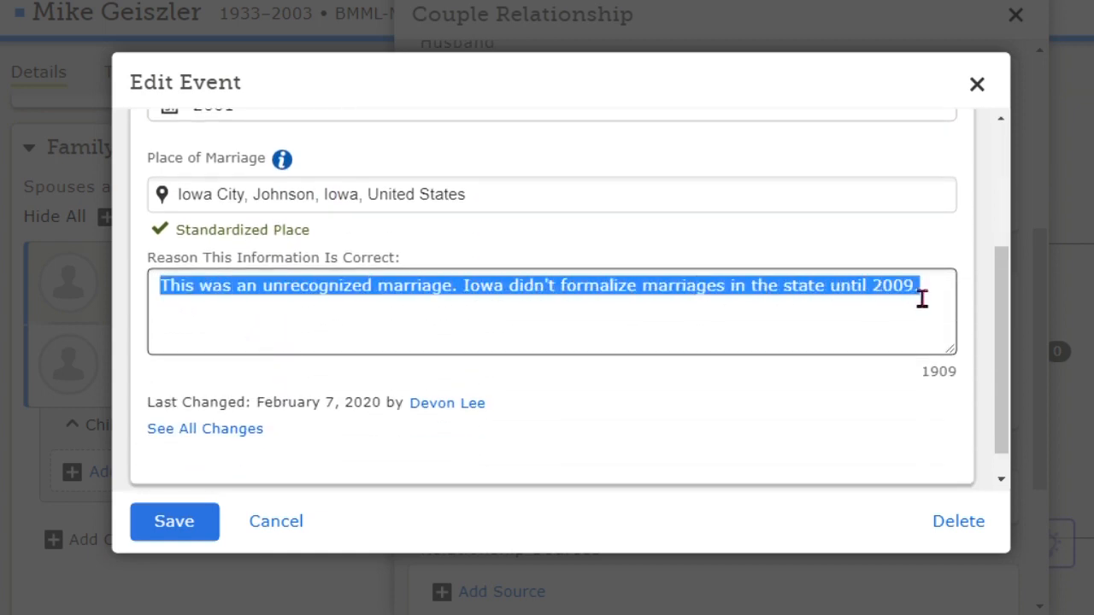
pyautogui.click(923, 324)
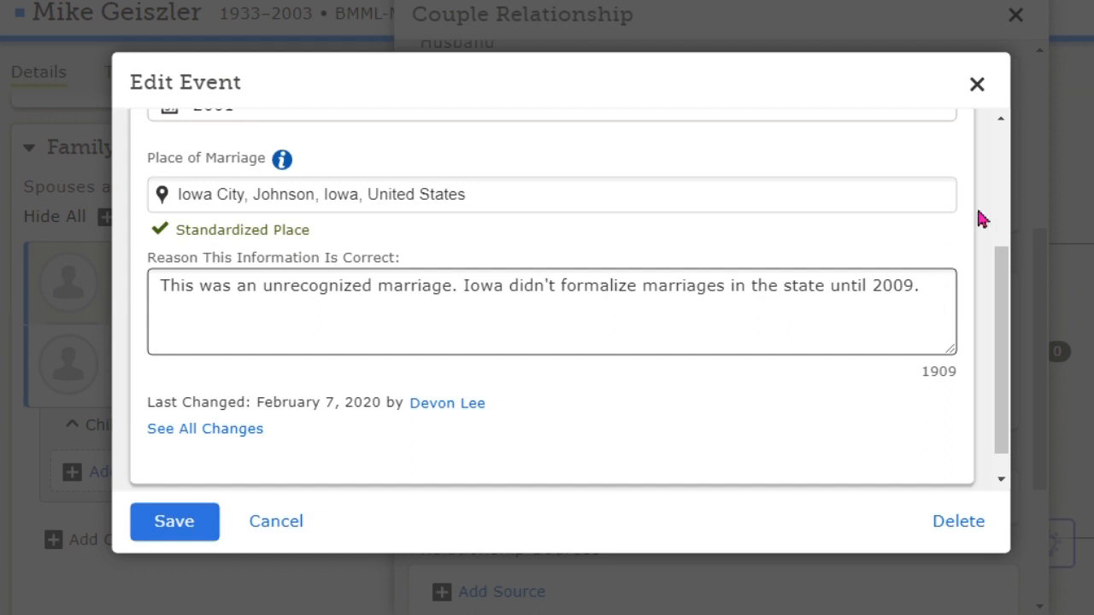
pyautogui.write('I was in attendance of their ceremony.')
pyautogui.moveTo(937, 288); pyautogui.dragTo(911, 336)
pyautogui.click(910, 337)
pyautogui.click(166, 521)
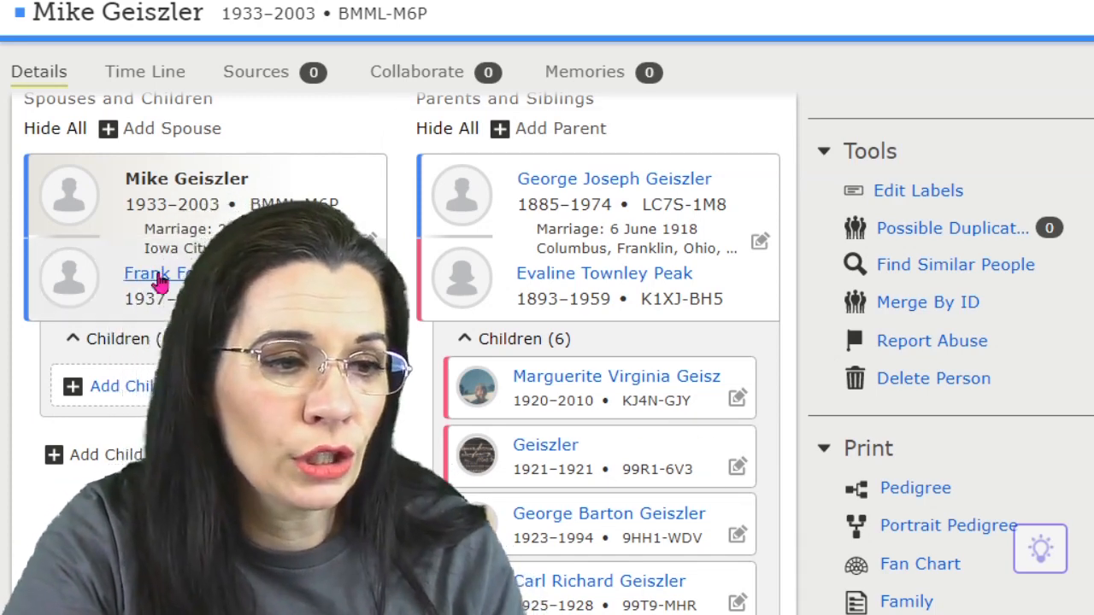
pyautogui.moveTo(163, 273)
pyautogui.click(667, 169)
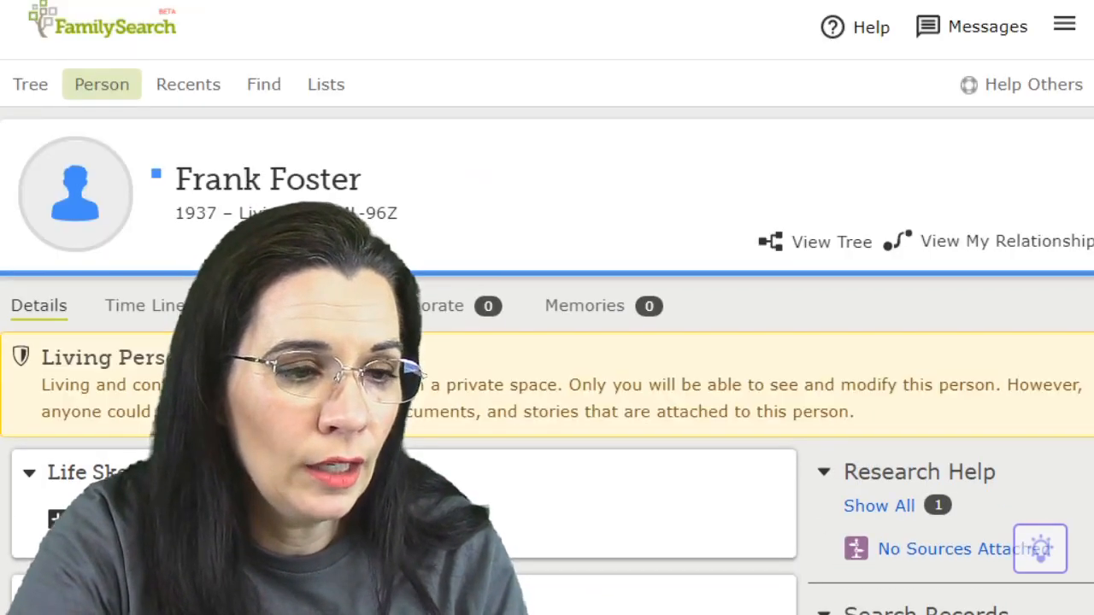
pyautogui.scroll(-8, 111, 414)
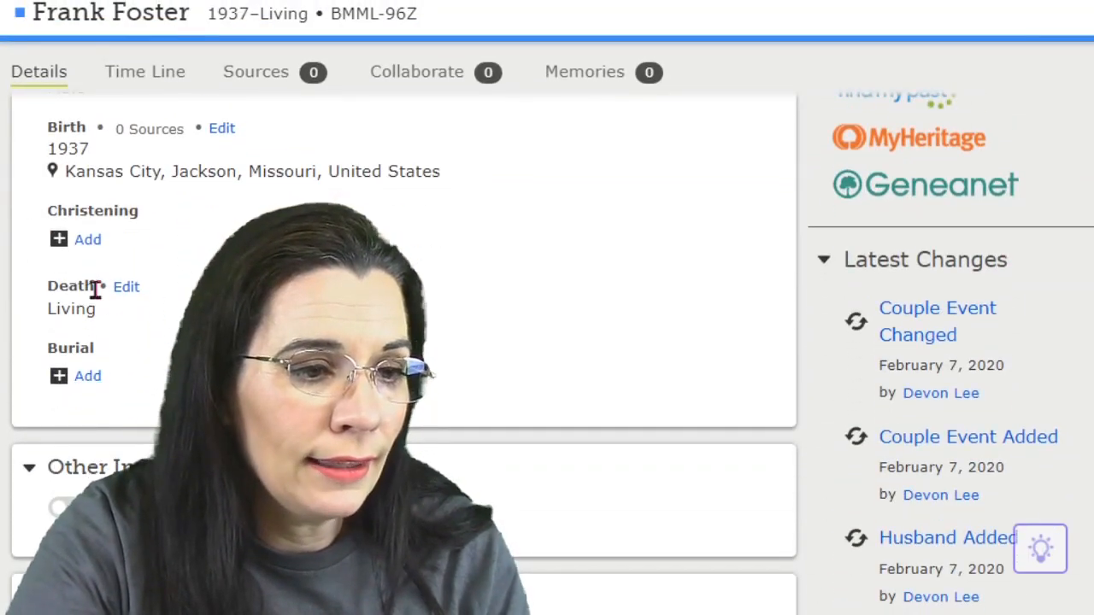
pyautogui.click(126, 288)
pyautogui.scroll(2, 523, 398)
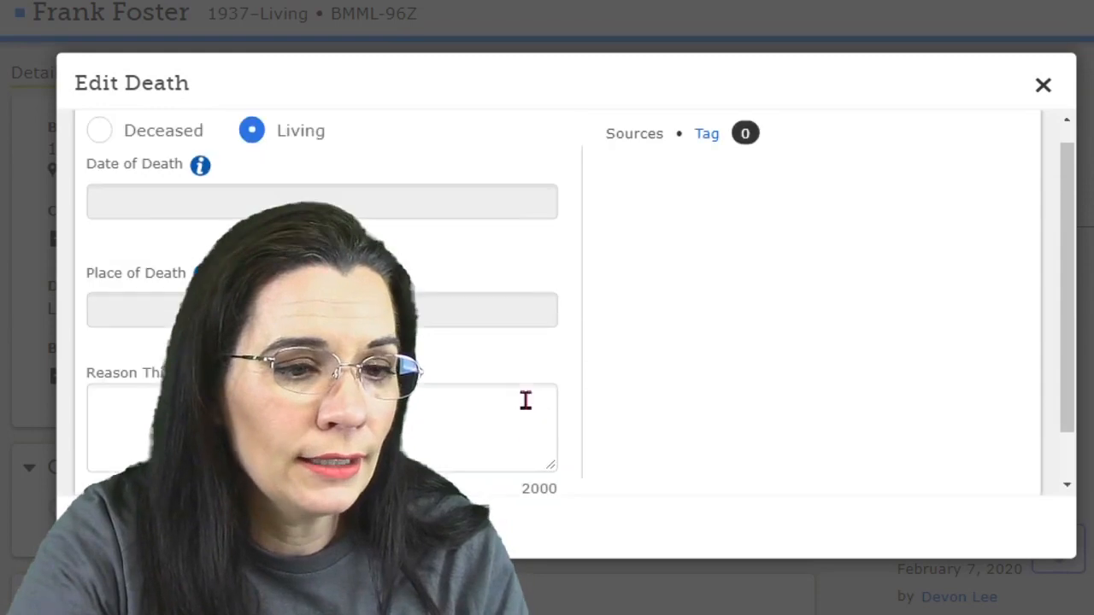
pyautogui.click(120, 156)
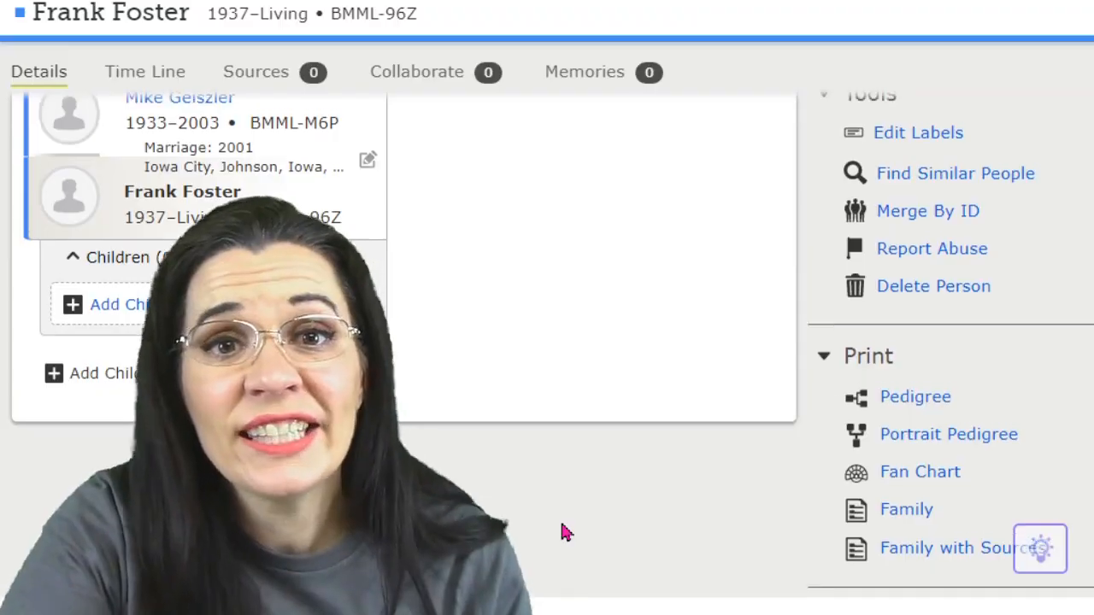
pyautogui.scroll(2, 564, 532)
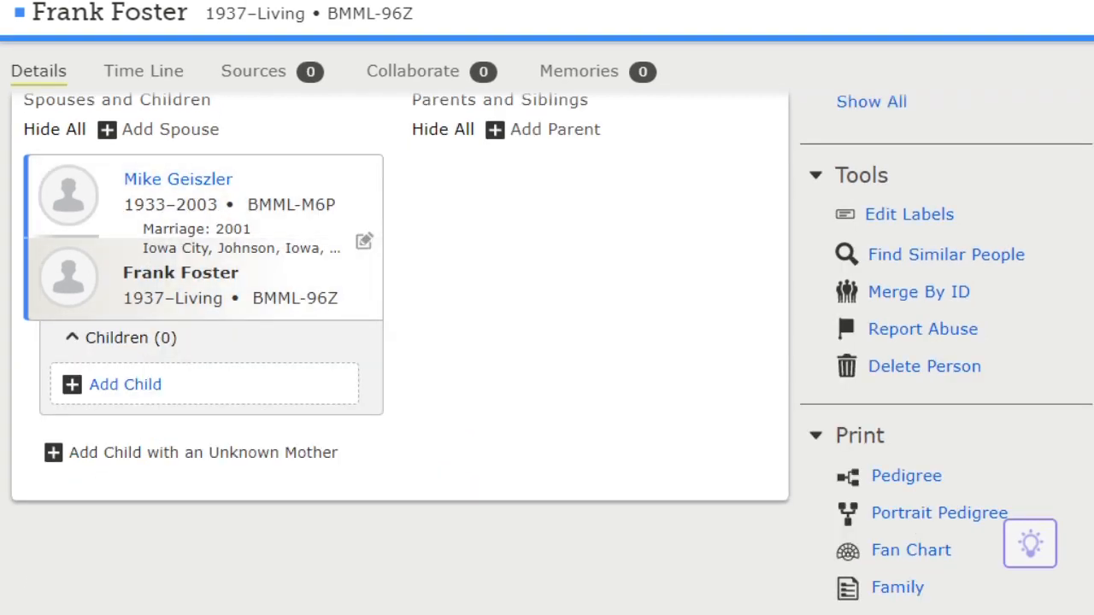
pyautogui.click(139, 396)
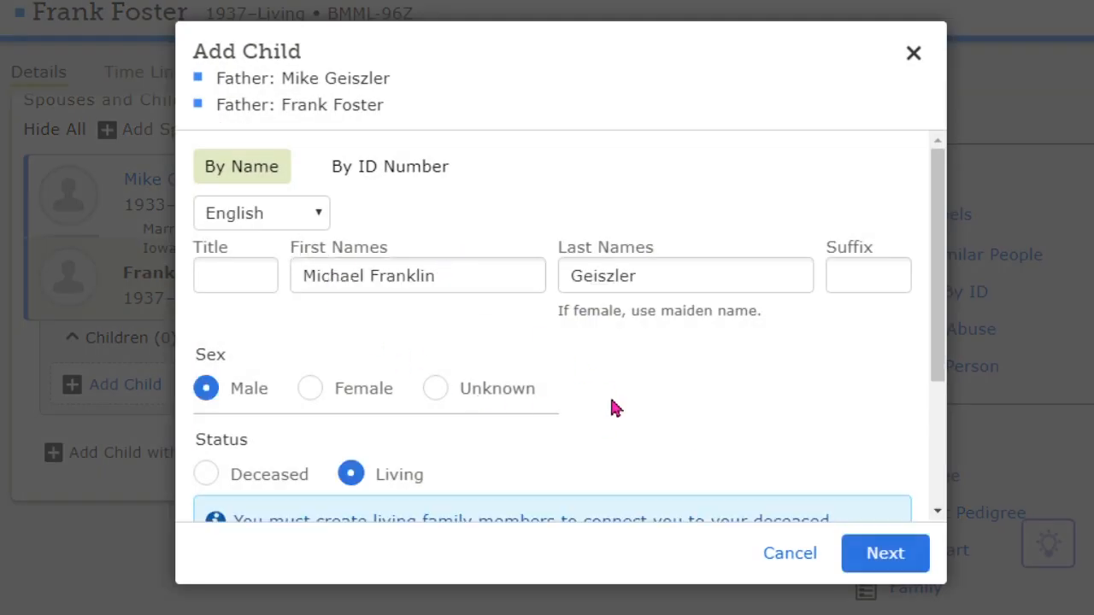
pyautogui.scroll(-1, 612, 402)
pyautogui.tripleClick(465, 229)
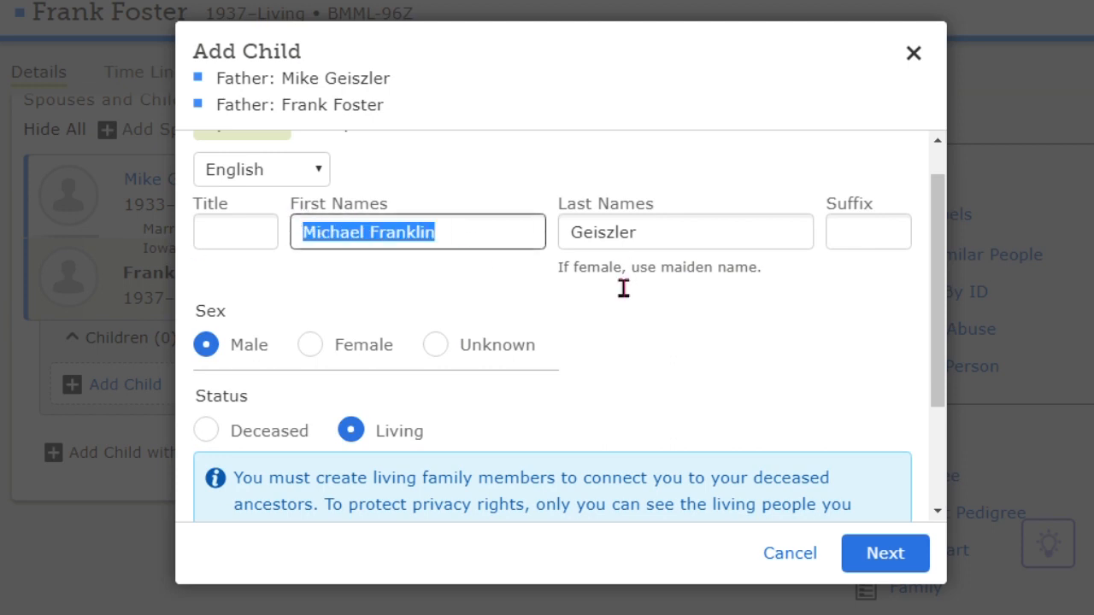
pyautogui.click(654, 348)
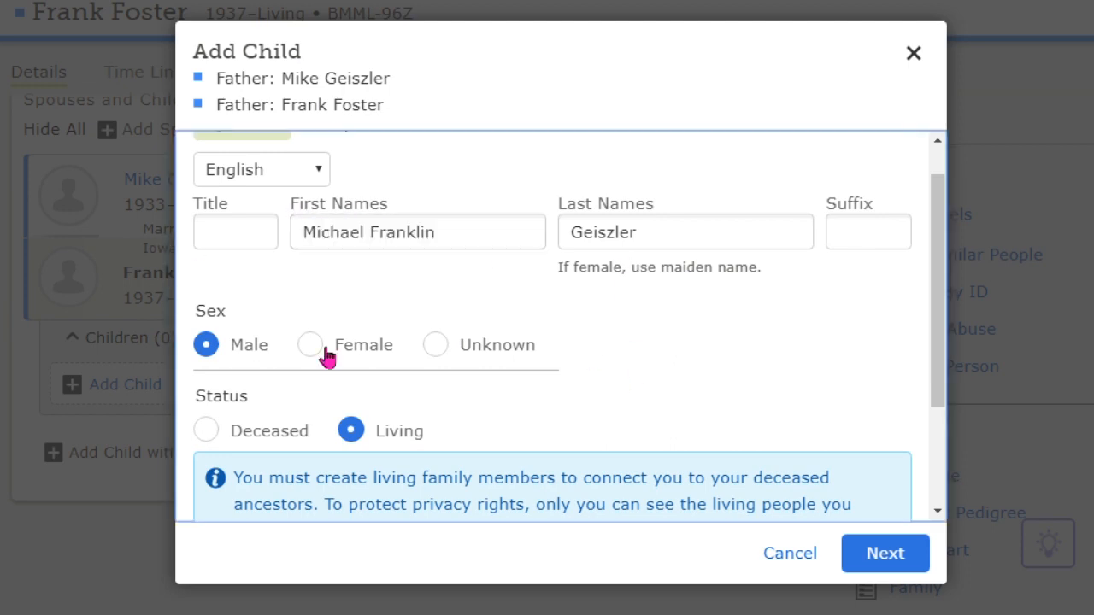
pyautogui.scroll(-4, 555, 419)
pyautogui.click(305, 466)
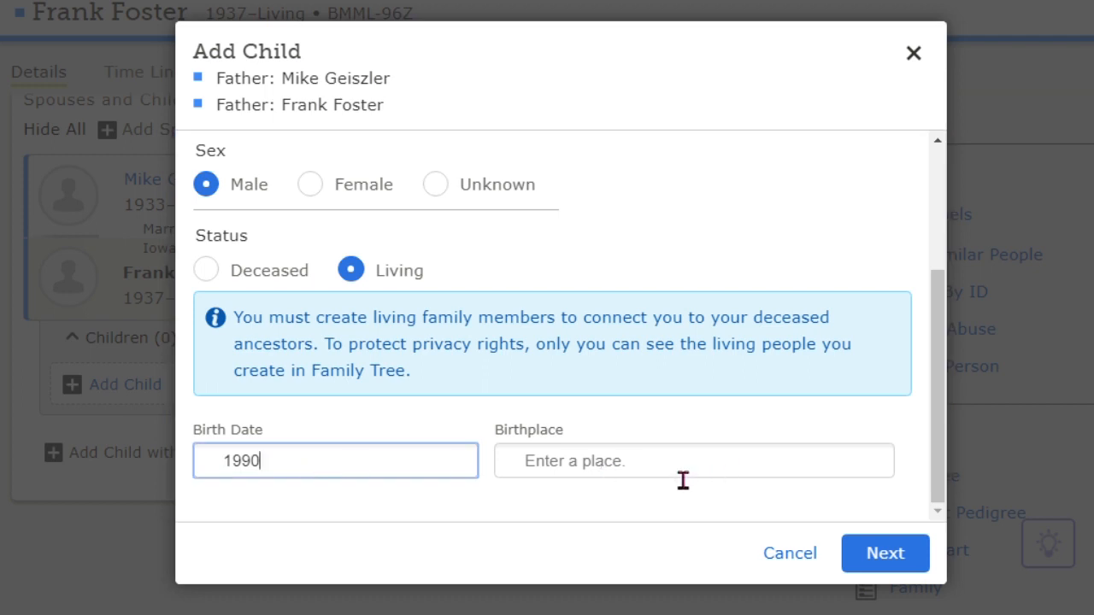
pyautogui.click(848, 565)
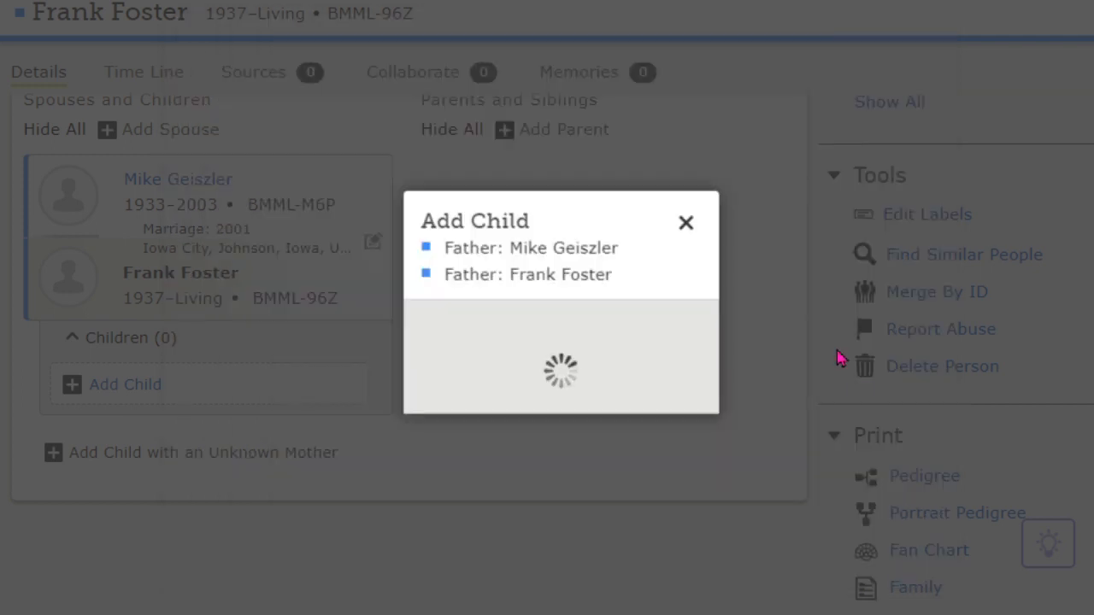
pyautogui.click(409, 382)
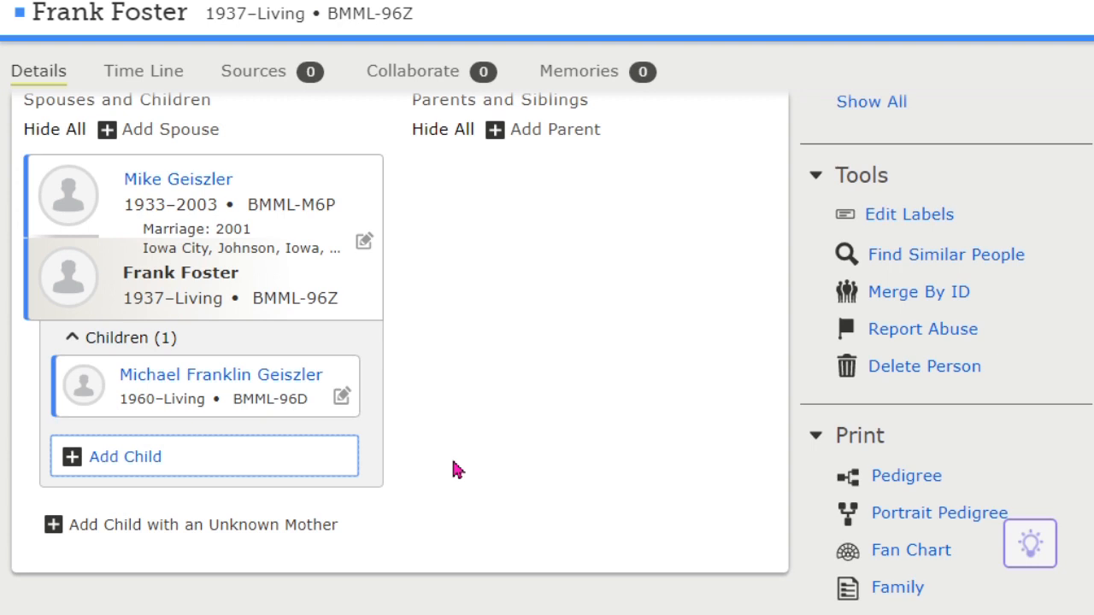
pyautogui.click(154, 383)
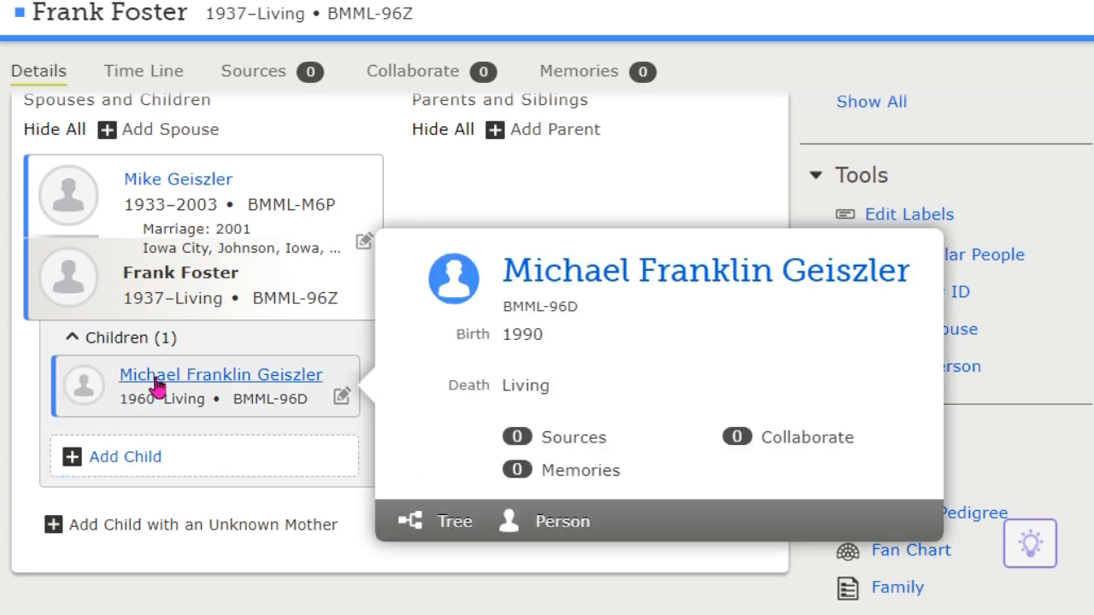
pyautogui.click(688, 275)
pyautogui.scroll(-10, 616, 521)
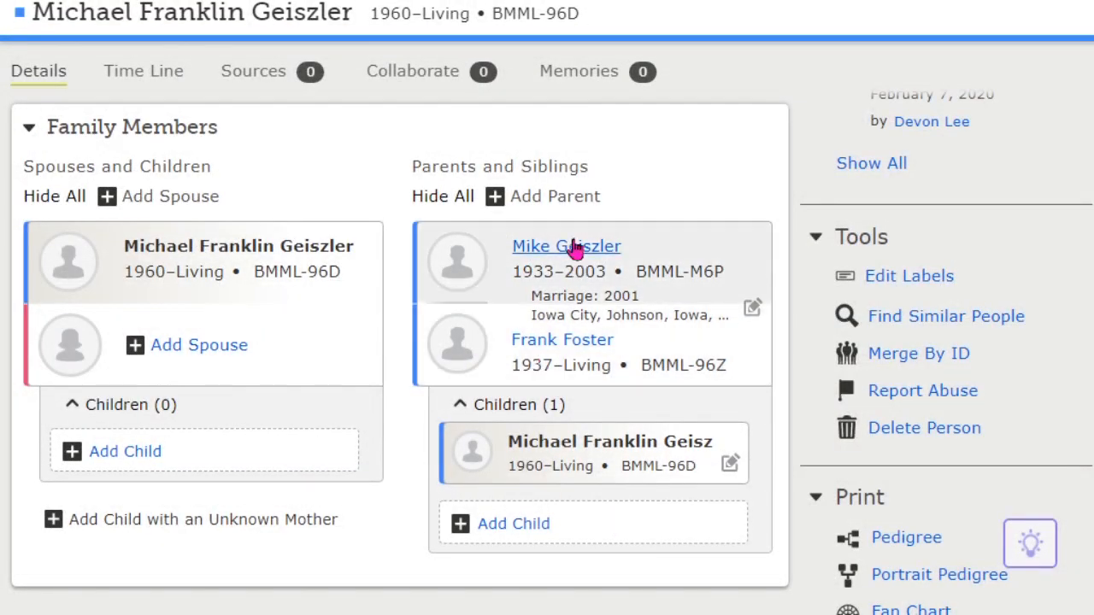
pyautogui.scroll(-2, 363, 506)
pyautogui.scroll(1, 361, 505)
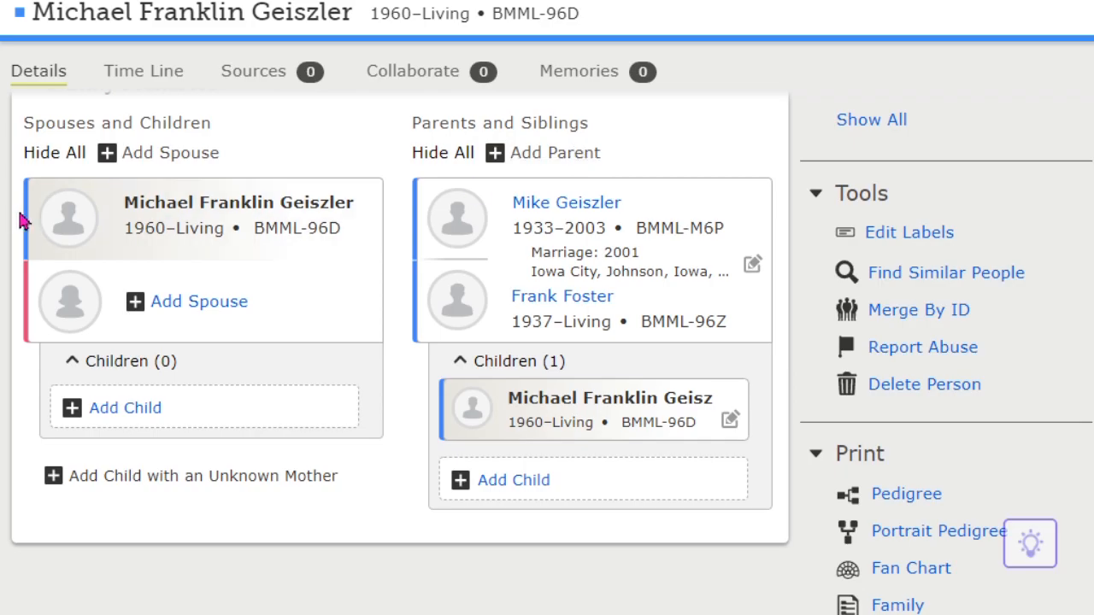
pyautogui.click(557, 157)
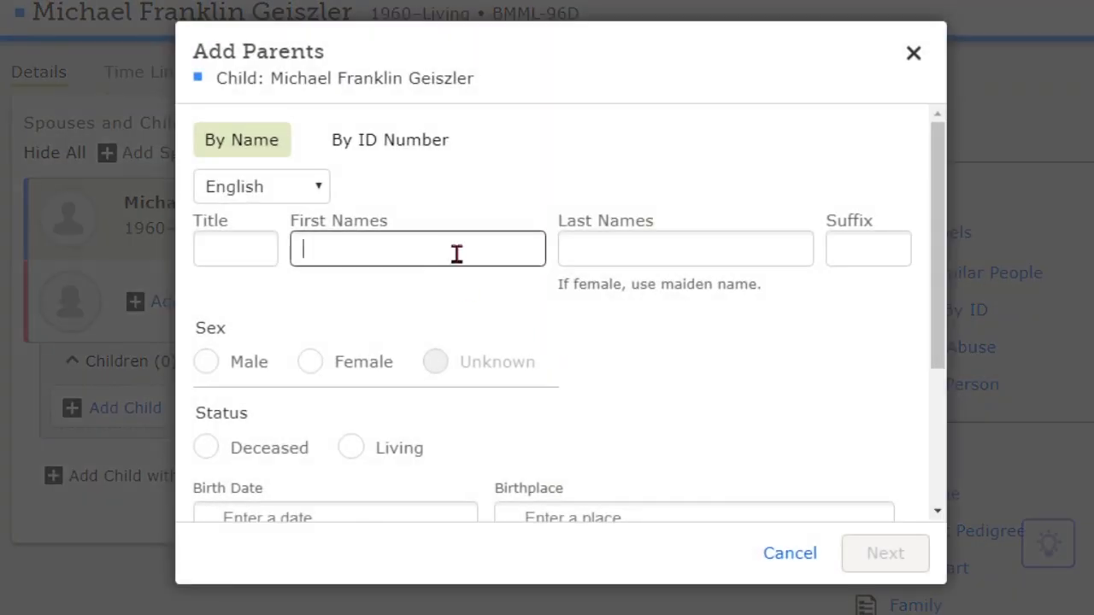
pyautogui.click(311, 363)
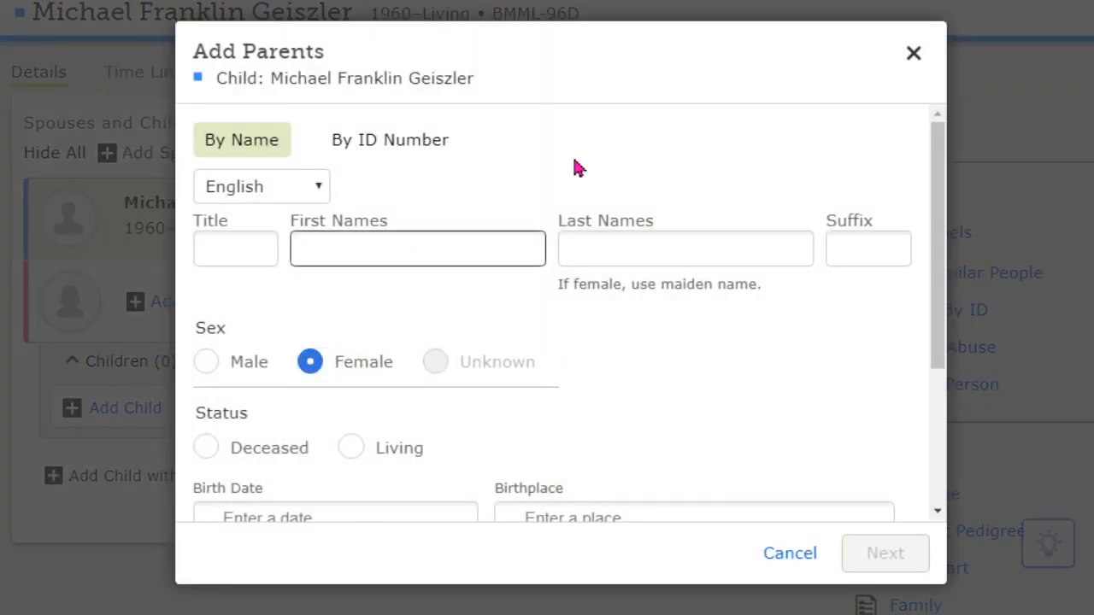
pyautogui.write('Sandra')
pyautogui.press('Tab')
pyautogui.write('S')
pyautogui.scroll(-2, 393, 376)
pyautogui.click(352, 271)
pyautogui.click(884, 554)
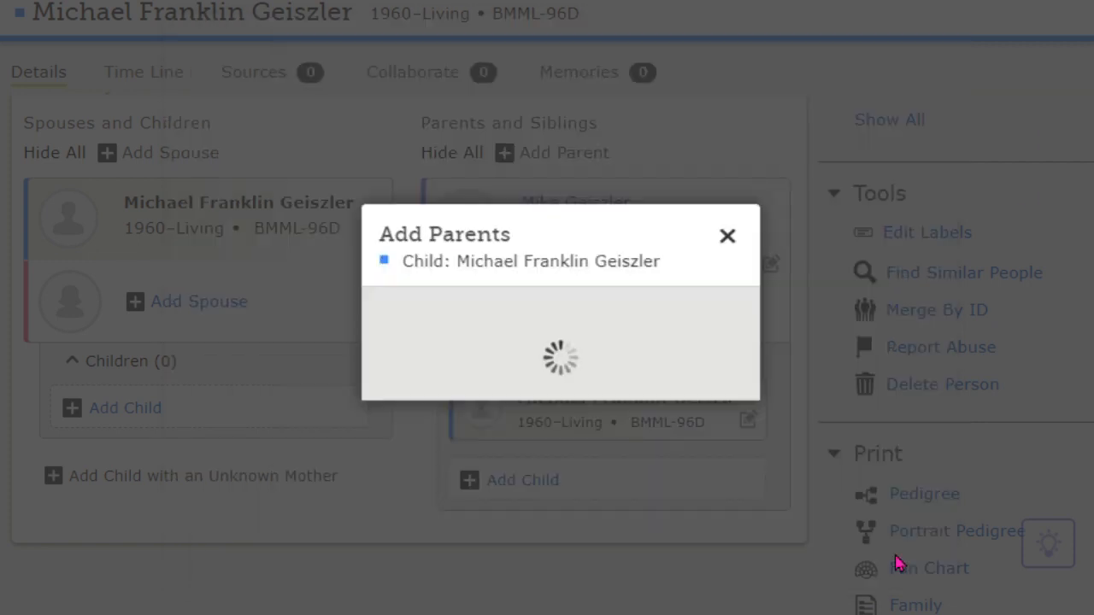
pyautogui.click(460, 340)
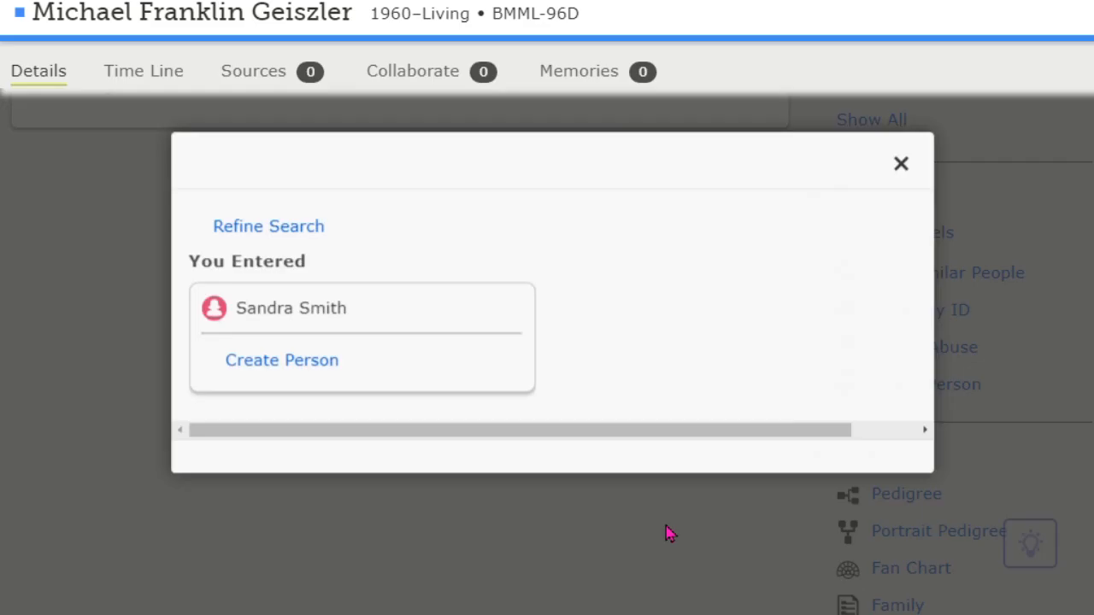
# - Review Michael's page showing the new parent set beside the preferred fathers
pyautogui.scroll(-4, 556, 580)
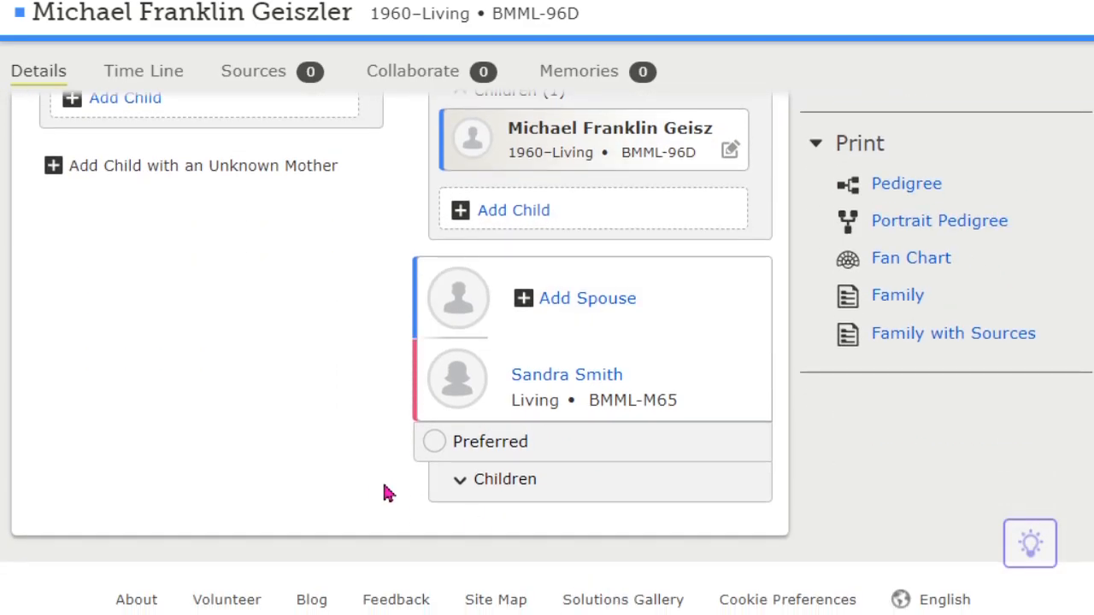
pyautogui.scroll(2, 564, 492)
pyautogui.scroll(2, 313, 452)
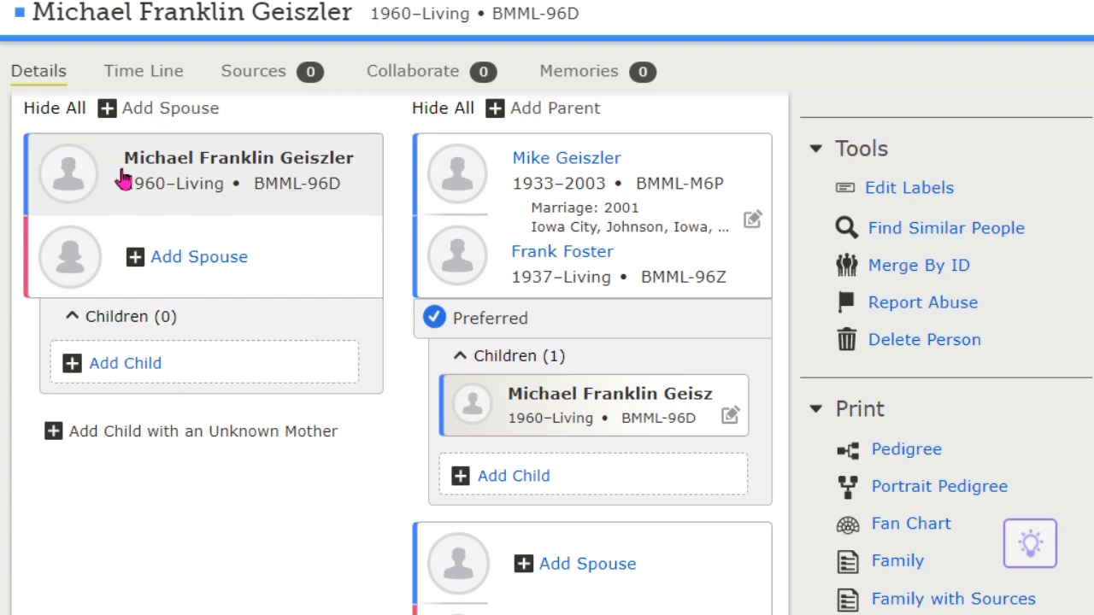
pyautogui.scroll(-2, 586, 454)
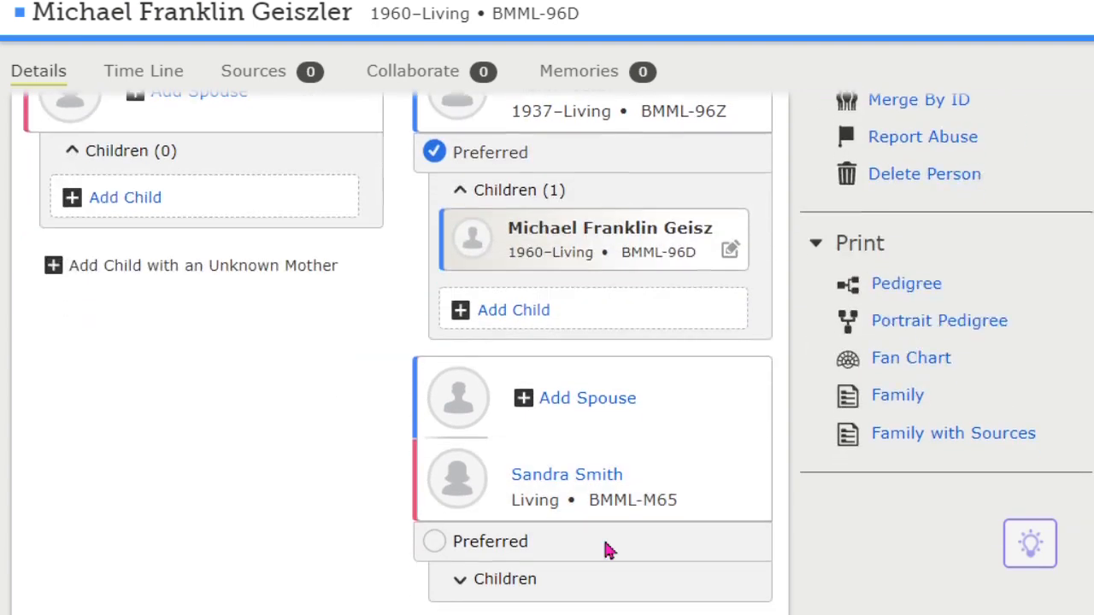
pyautogui.scroll(2, 188, 361)
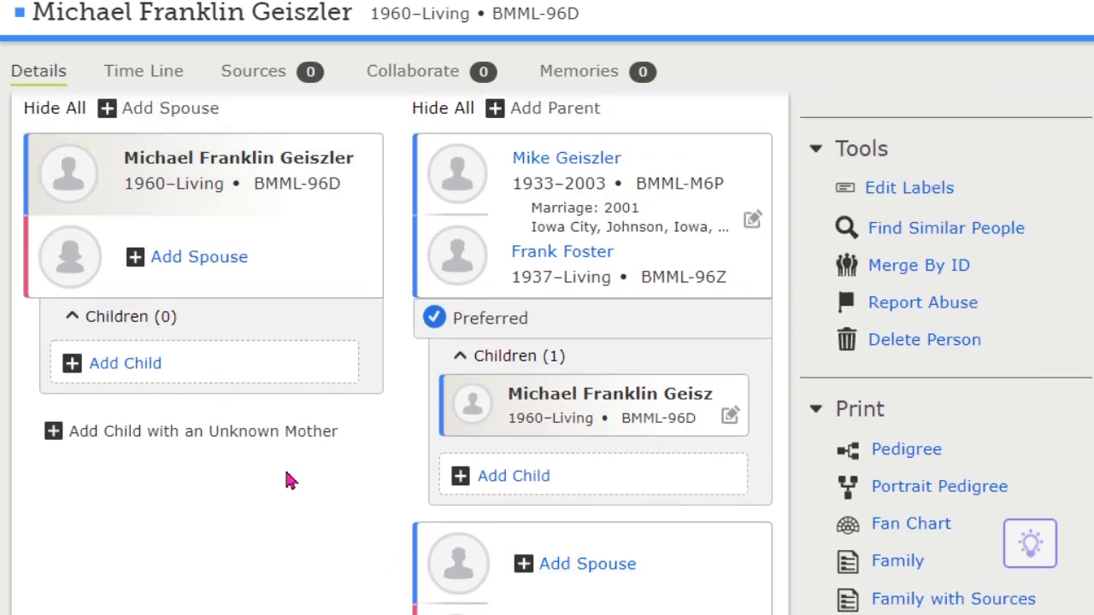
pyautogui.scroll(2, 288, 476)
pyautogui.scroll(-1, 668, 521)
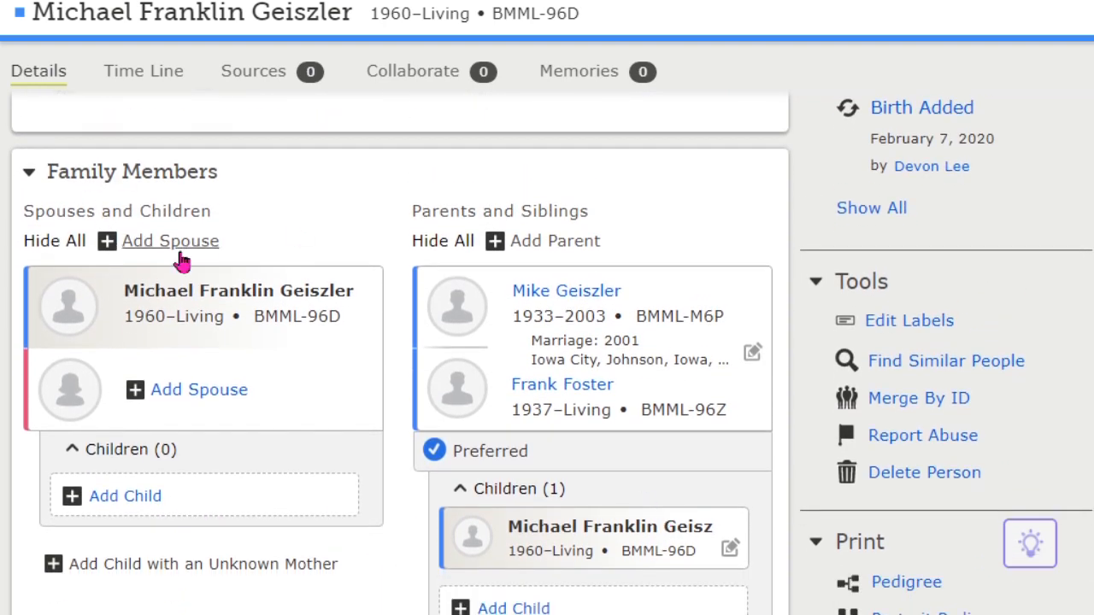
pyautogui.scroll(-4, 291, 395)
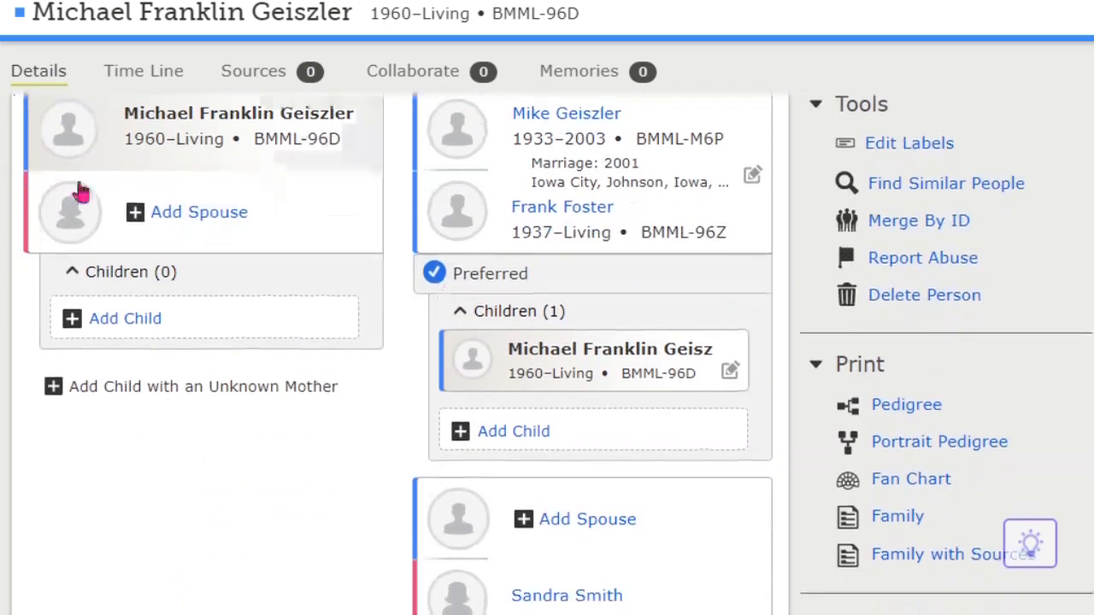
# - Open Michael's parent-child relationship details and save Adoptive types for both fathers
pyautogui.click(730, 375)
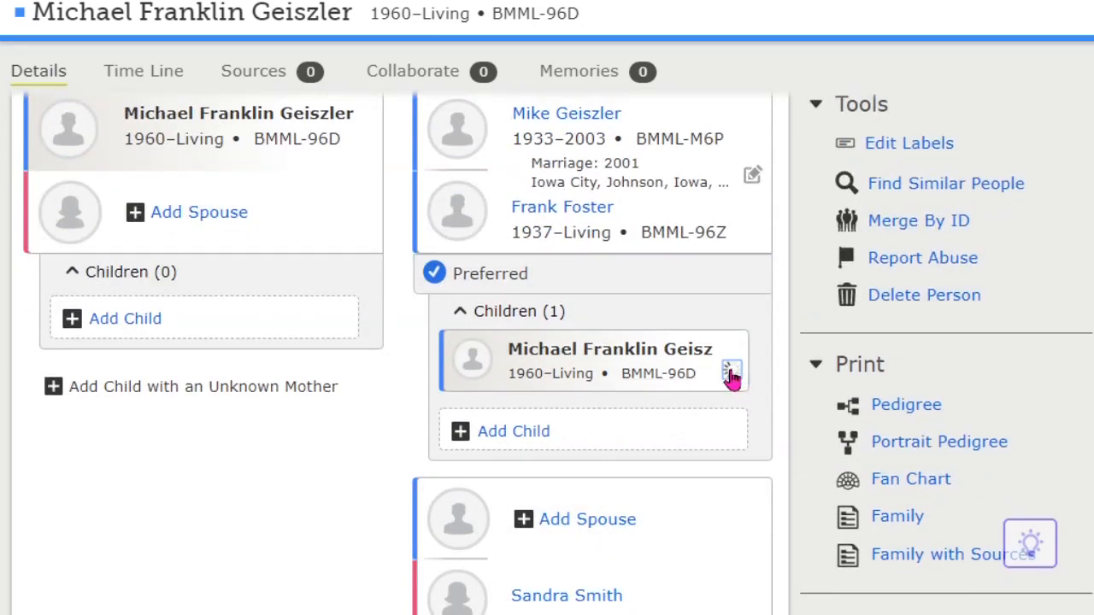
pyautogui.scroll(4, 239, 278)
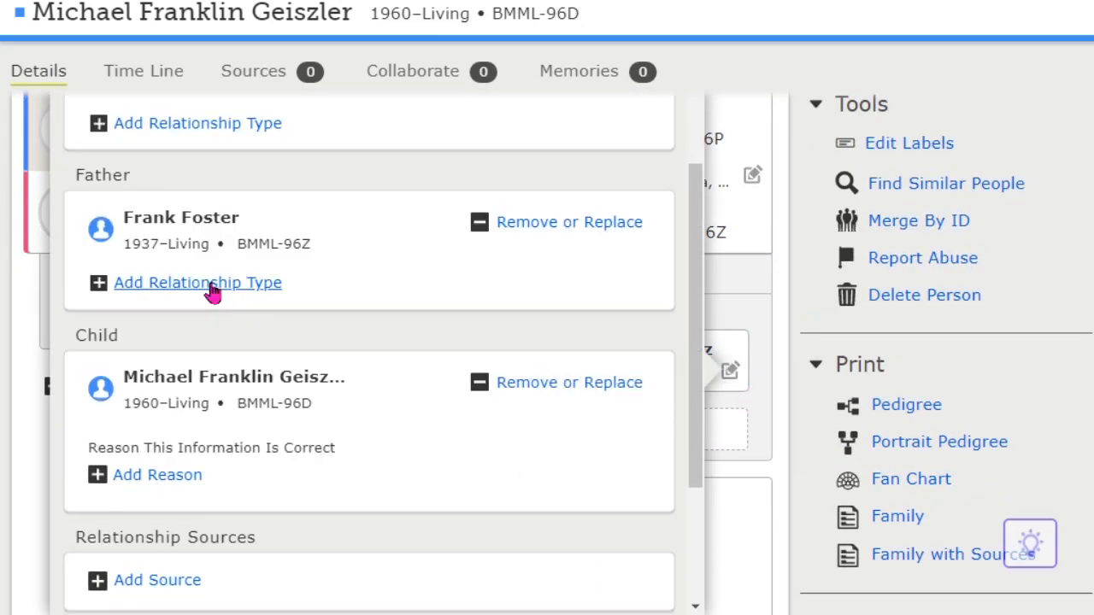
pyautogui.scroll(3, 256, 325)
pyautogui.click(228, 260)
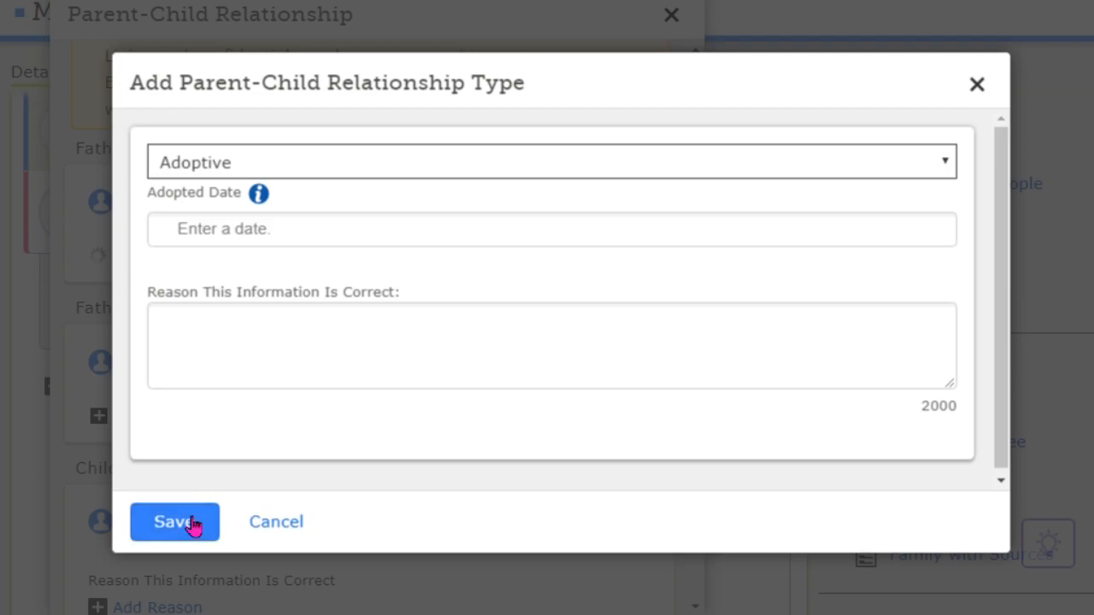
pyautogui.click(205, 519)
pyautogui.scroll(-1, 368, 493)
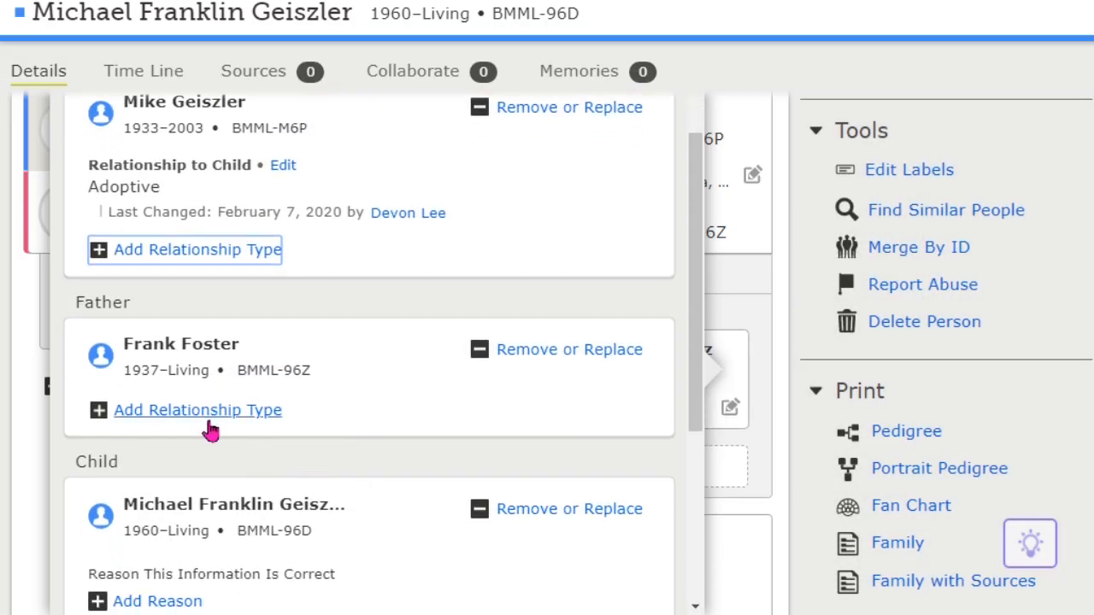
pyautogui.click(210, 415)
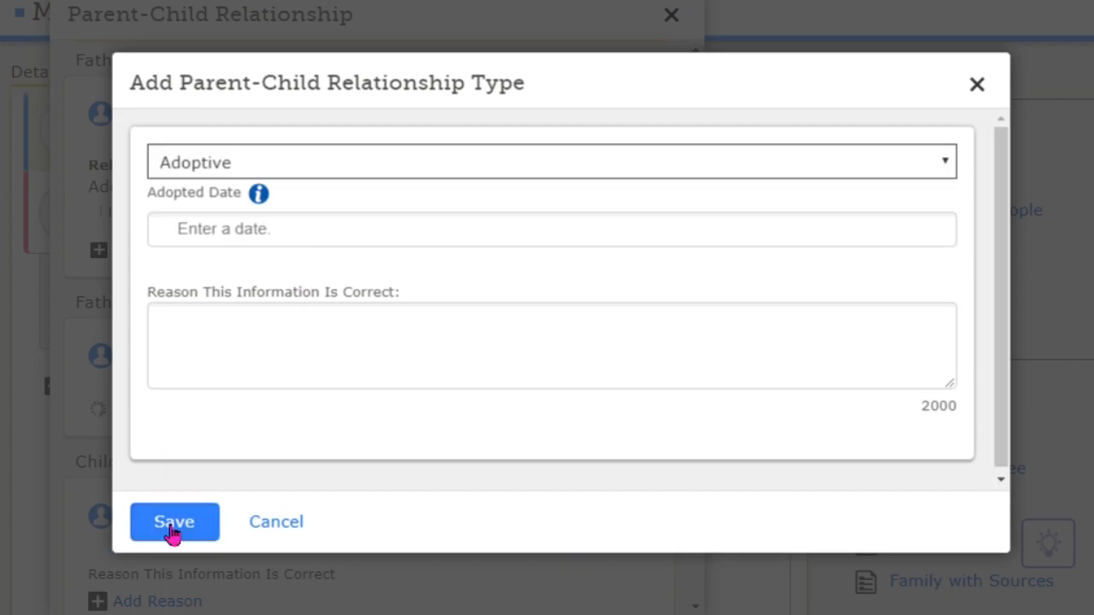
pyautogui.click(173, 521)
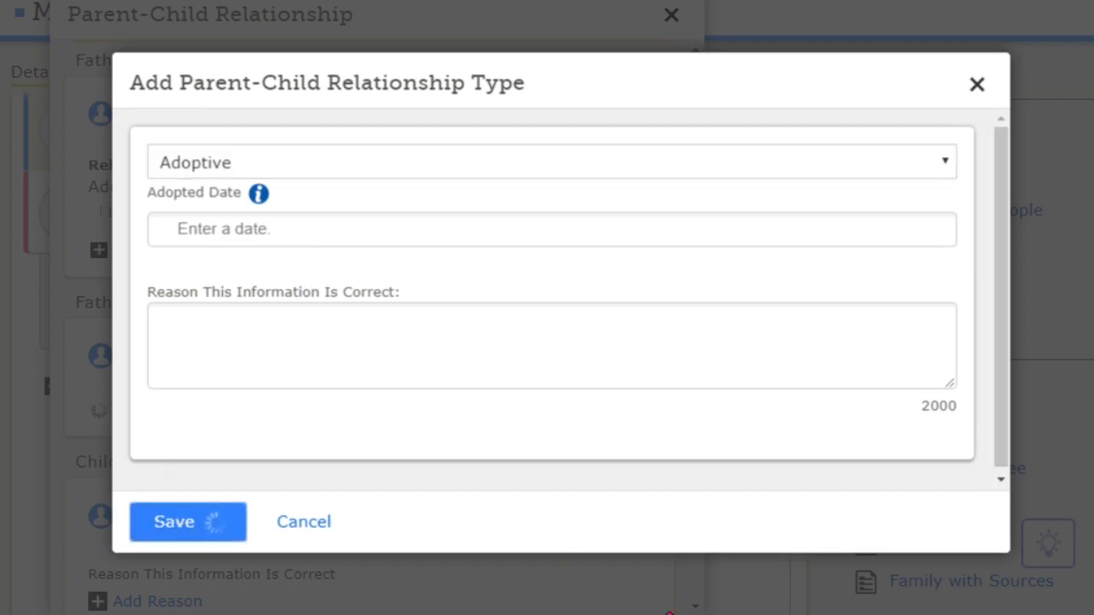
pyautogui.scroll(1, 361, 533)
pyautogui.scroll(-1, 346, 515)
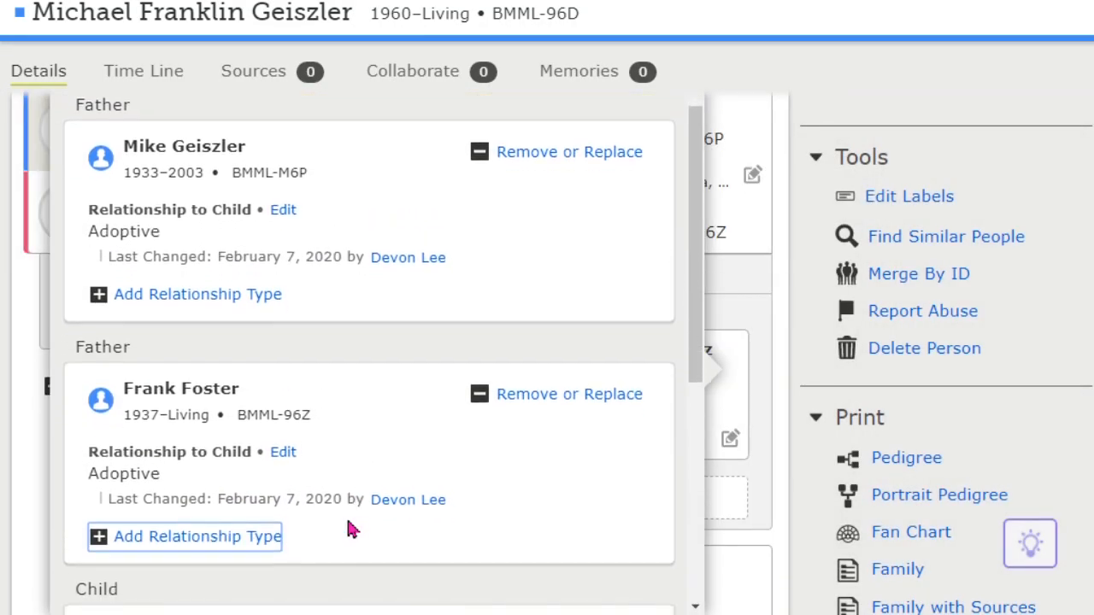
pyautogui.click(229, 295)
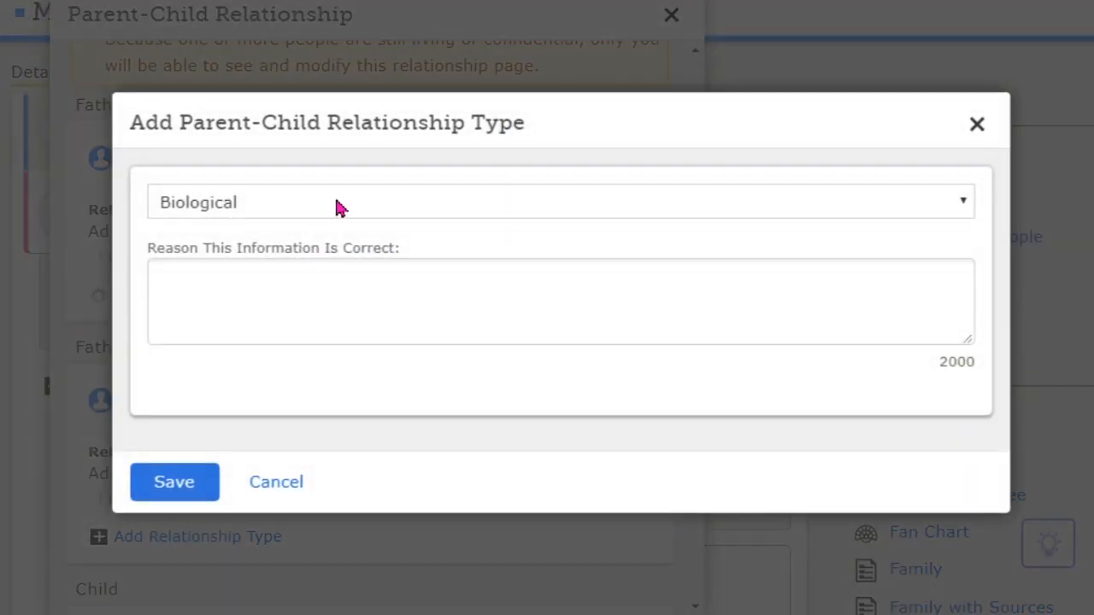
pyautogui.click(205, 483)
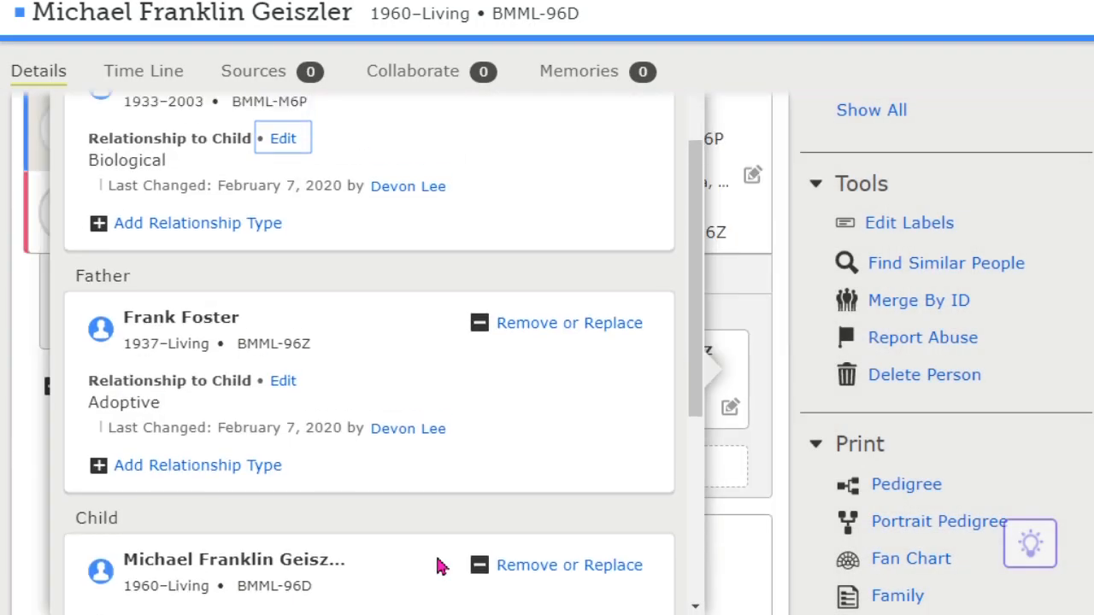
pyautogui.scroll(1, 436, 566)
pyautogui.scroll(1, 373, 440)
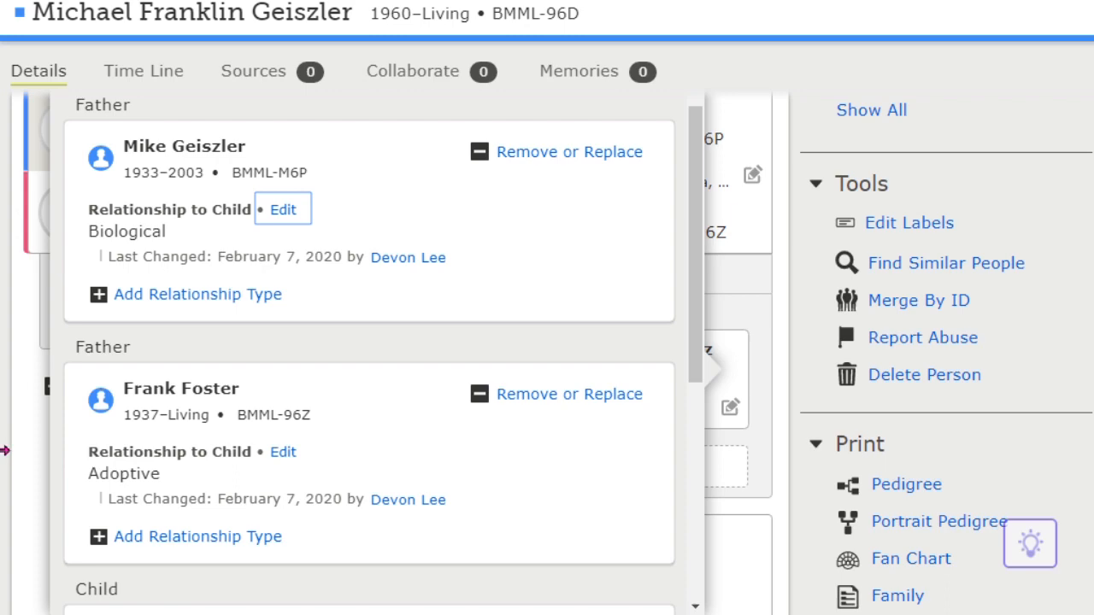
pyautogui.scroll(-6, 374, 442)
pyautogui.click(25, 456)
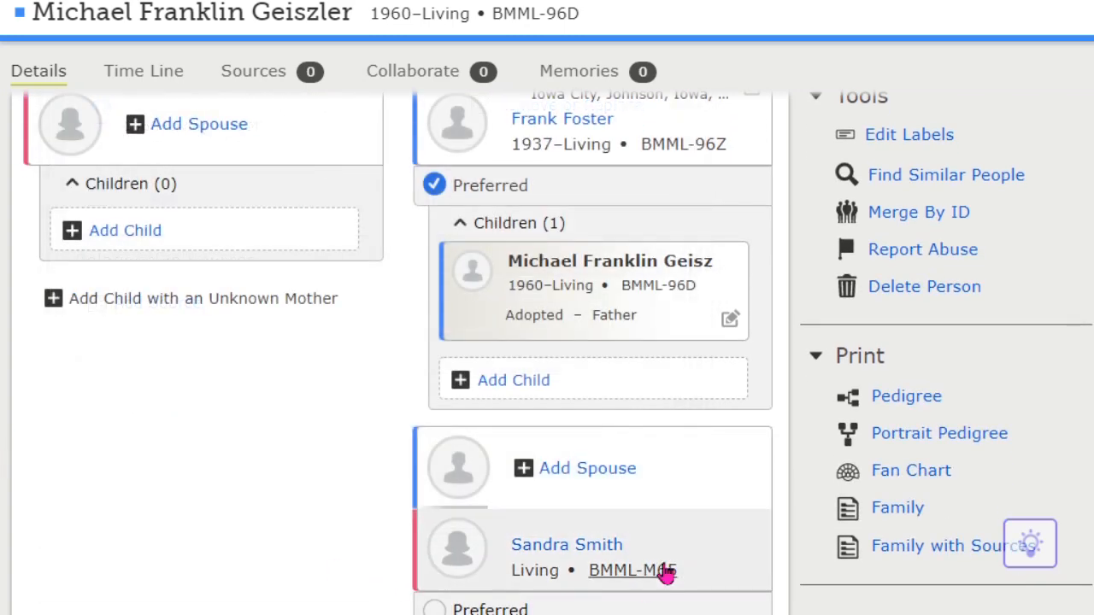
pyautogui.scroll(-3, 642, 586)
pyautogui.click(569, 292)
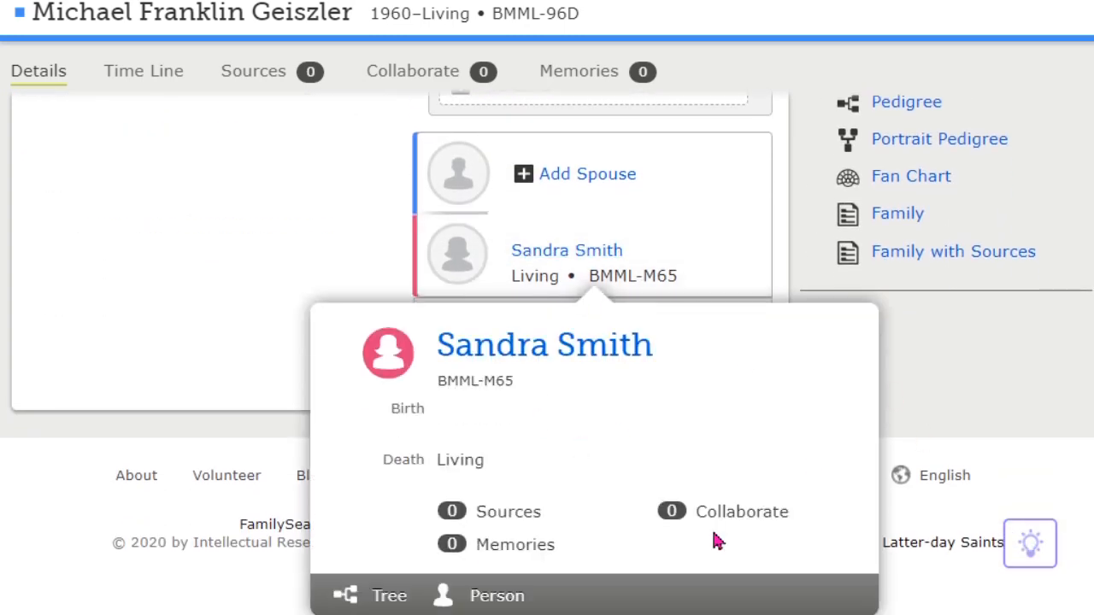
pyautogui.click(98, 470)
pyautogui.click(481, 400)
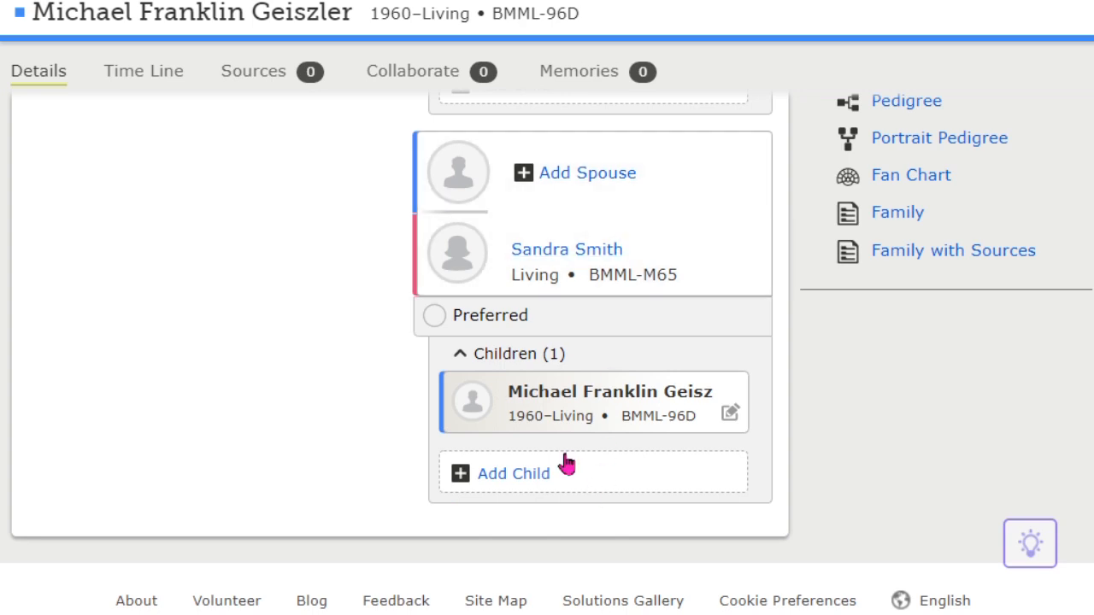
pyautogui.click(730, 415)
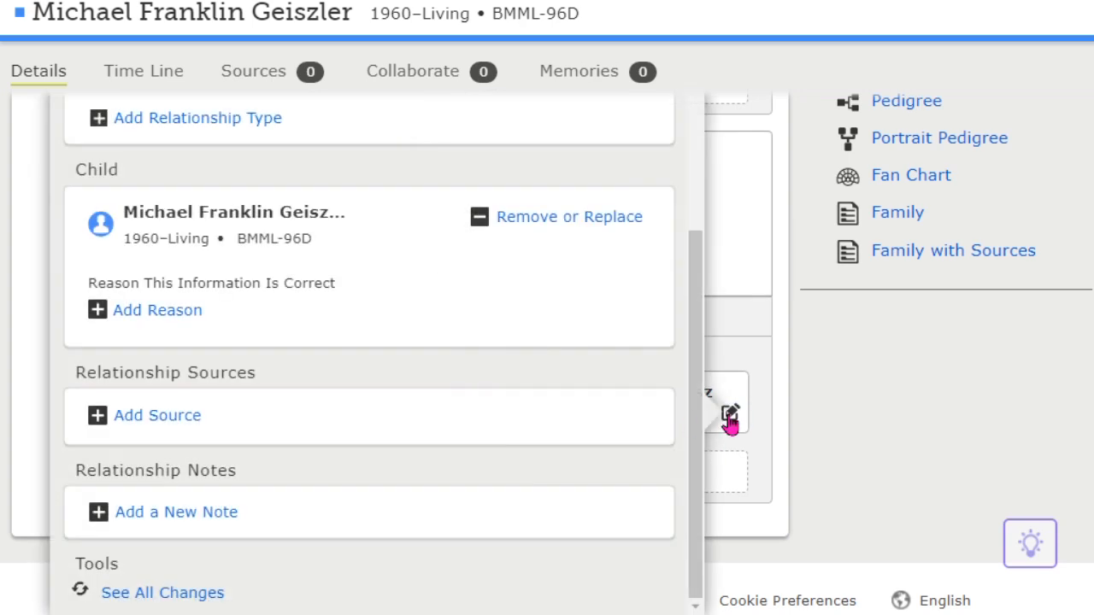
pyautogui.scroll(3, 496, 444)
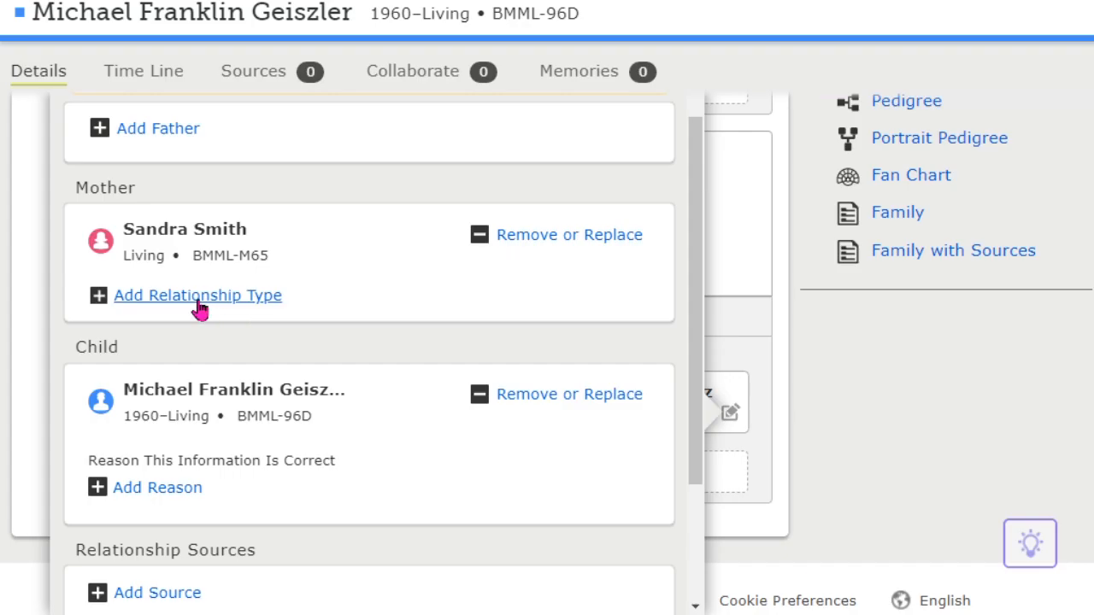
pyautogui.click(197, 299)
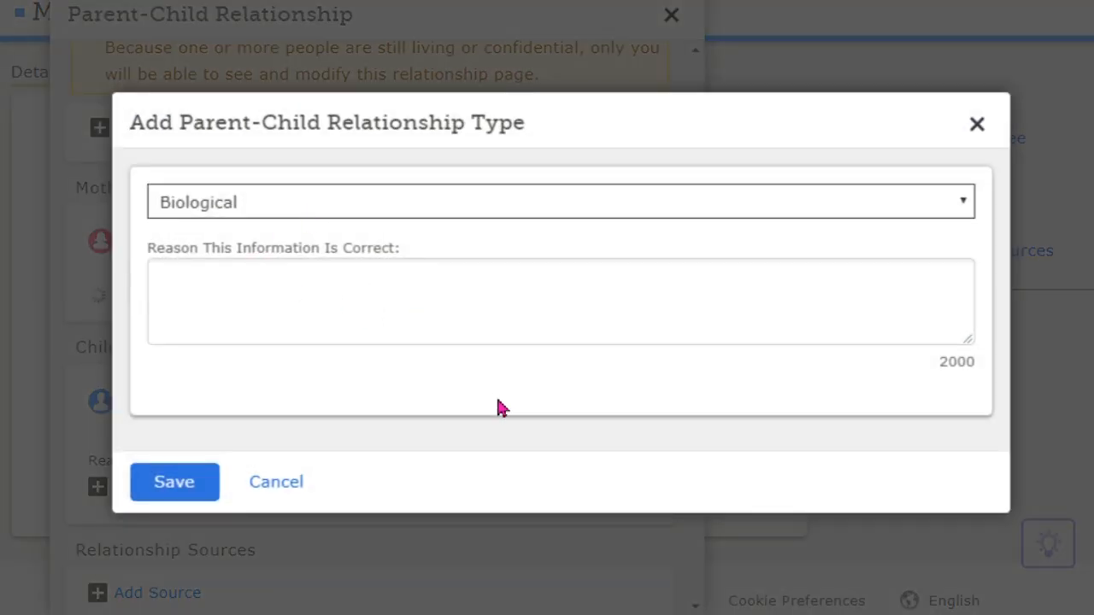
pyautogui.click(174, 483)
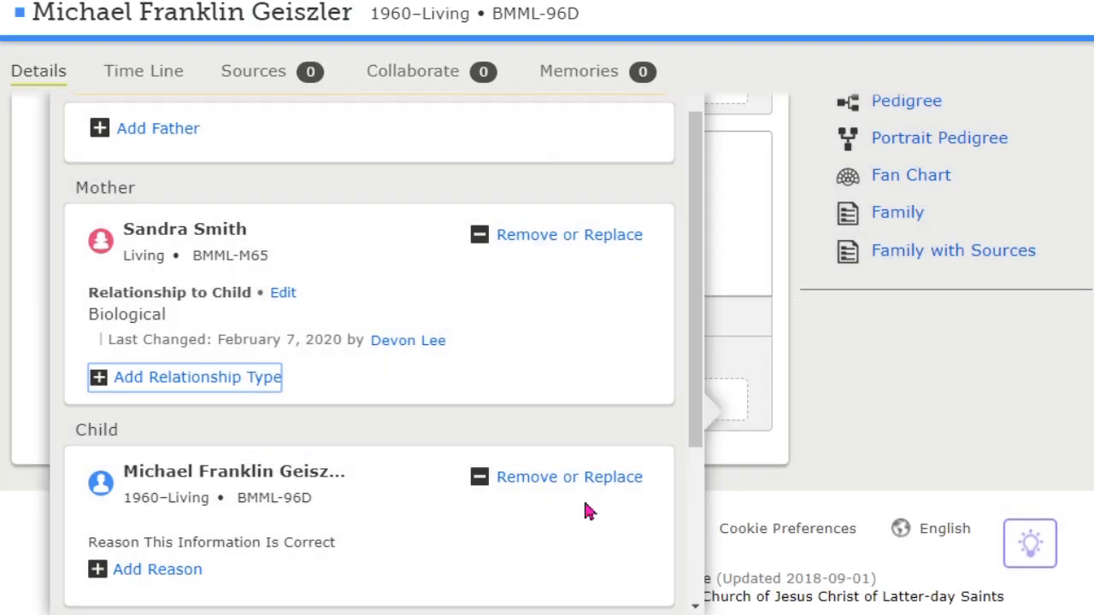
pyautogui.click(838, 492)
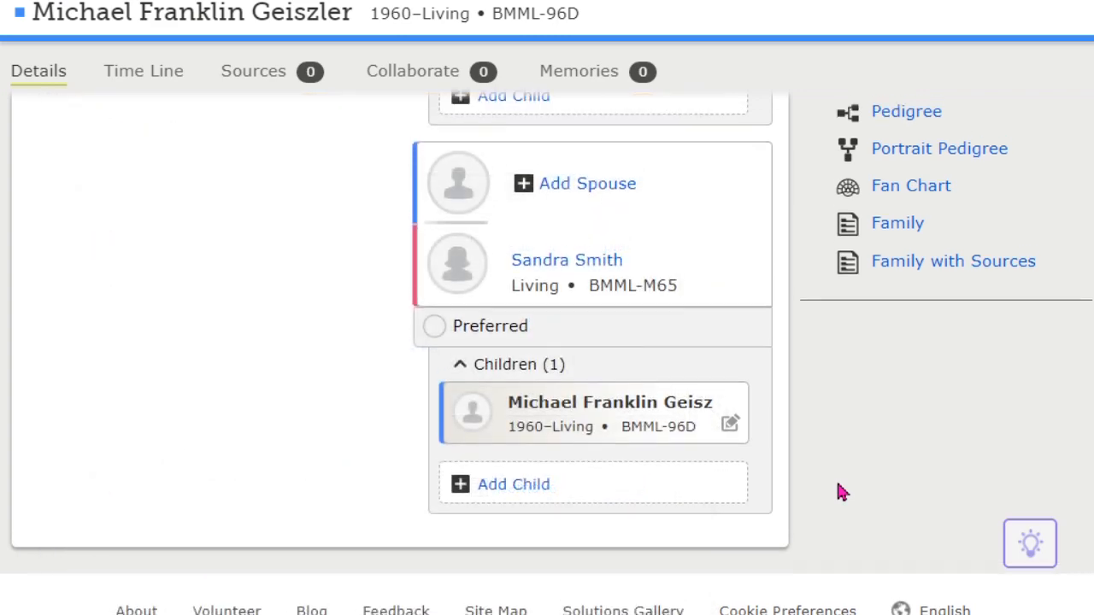
pyautogui.scroll(3, 838, 490)
pyautogui.scroll(2, 767, 432)
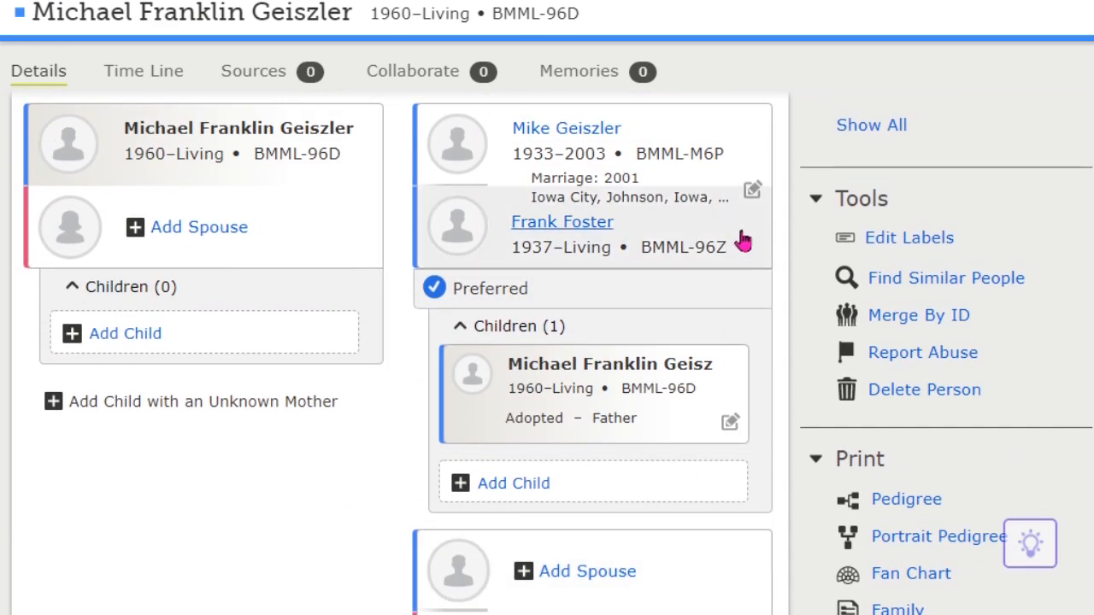
# - Cancel a new note on the couple relationship, then open Michael's parent-child details with his fathers
pyautogui.click(753, 191)
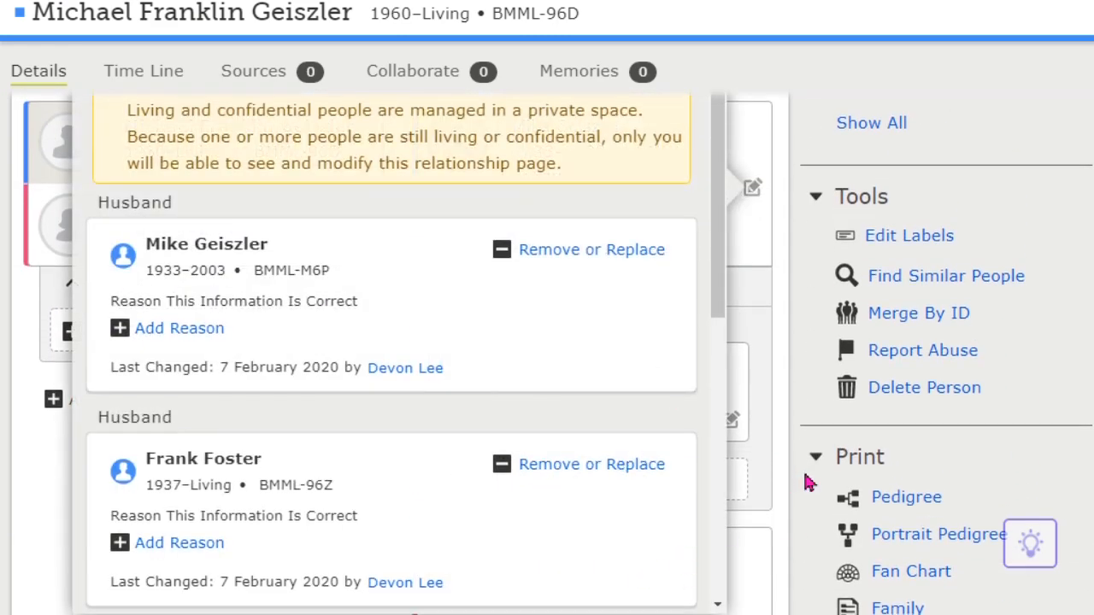
pyautogui.scroll(-3, 808, 484)
pyautogui.scroll(5, 676, 462)
pyautogui.scroll(-3, 676, 461)
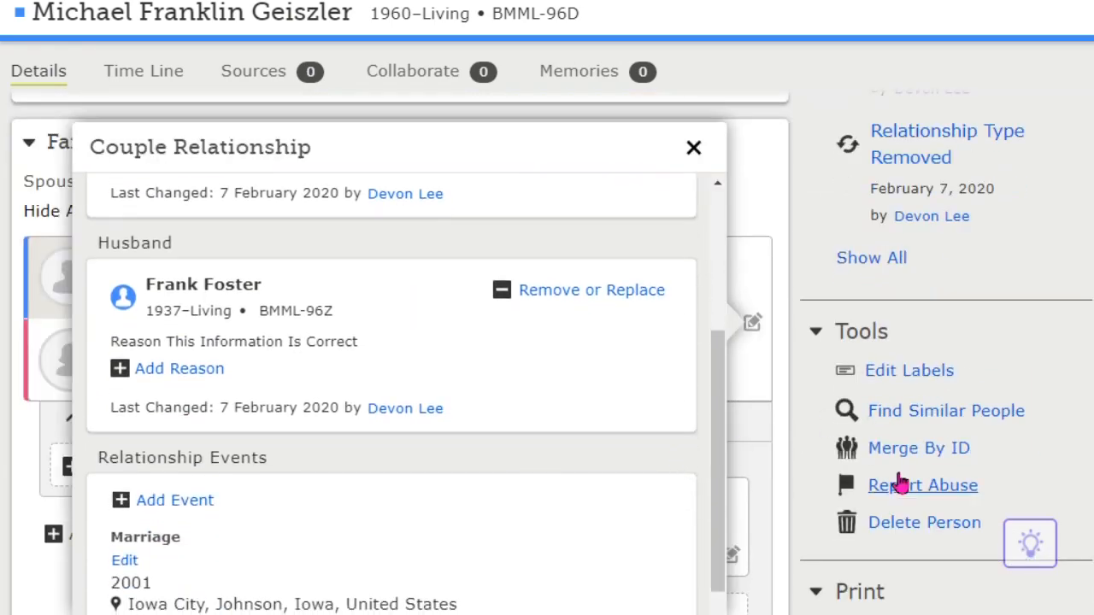
pyautogui.scroll(-3, 902, 484)
pyautogui.scroll(-4, 687, 444)
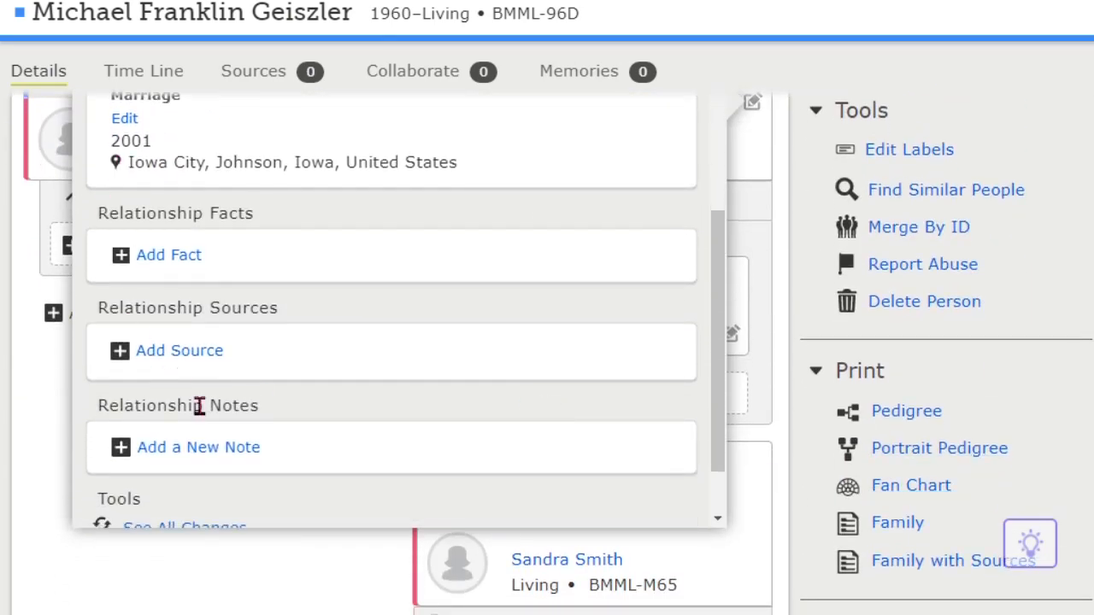
pyautogui.click(193, 455)
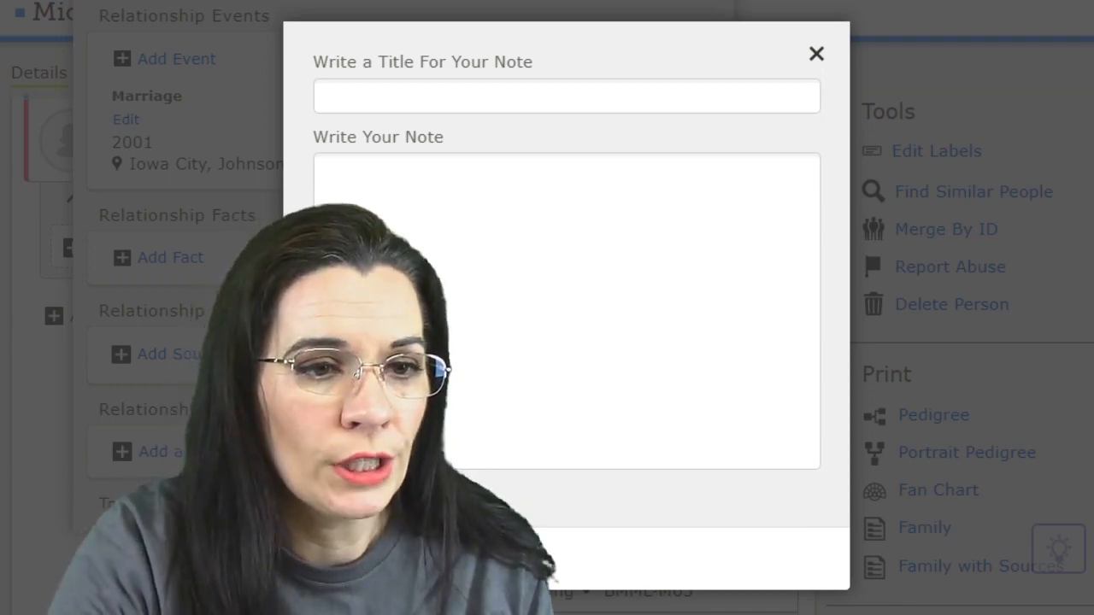
pyautogui.click(419, 558)
pyautogui.scroll(3, 544, 314)
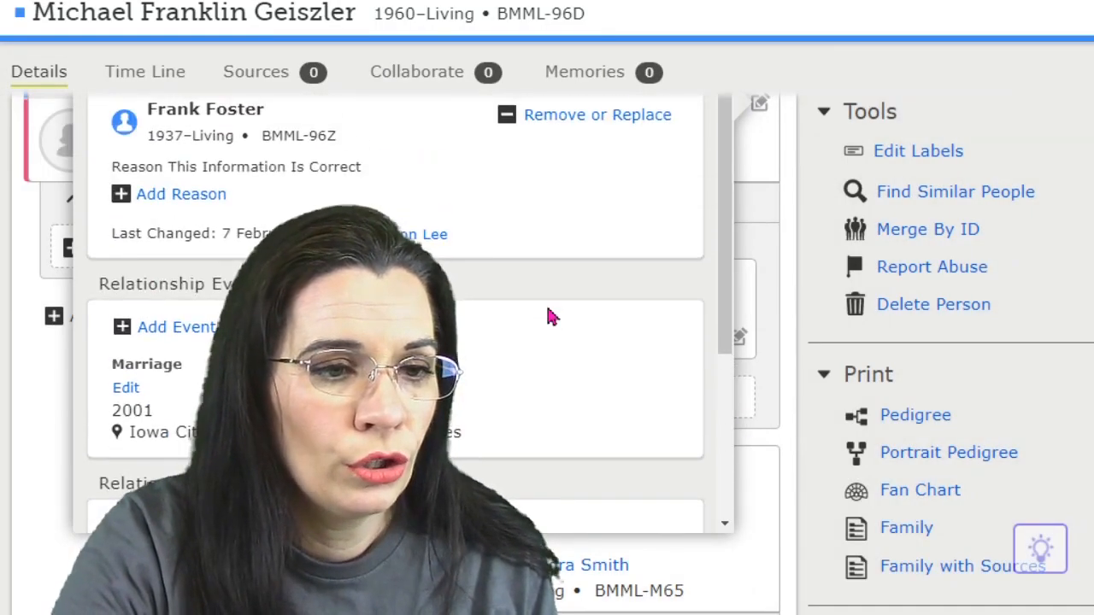
pyautogui.press('Escape')
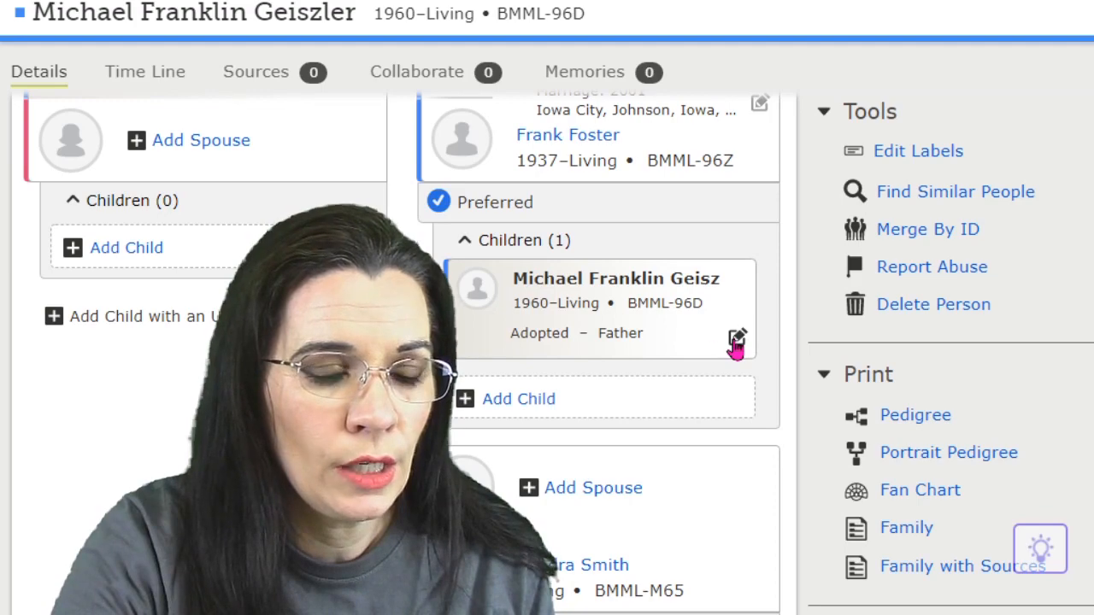
pyautogui.click(737, 339)
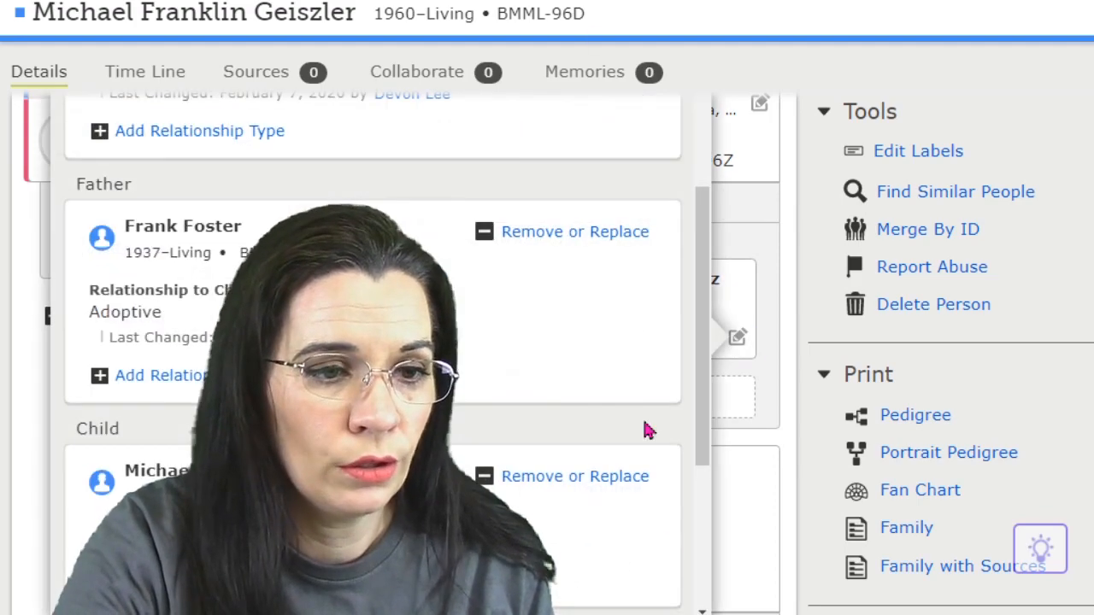
pyautogui.scroll(-10, 641, 384)
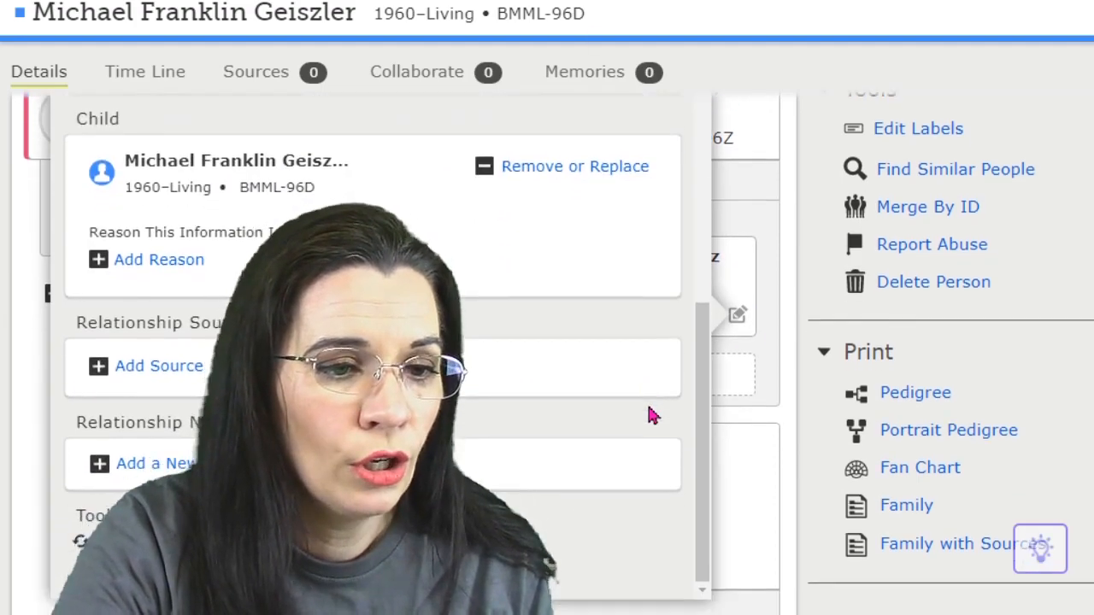